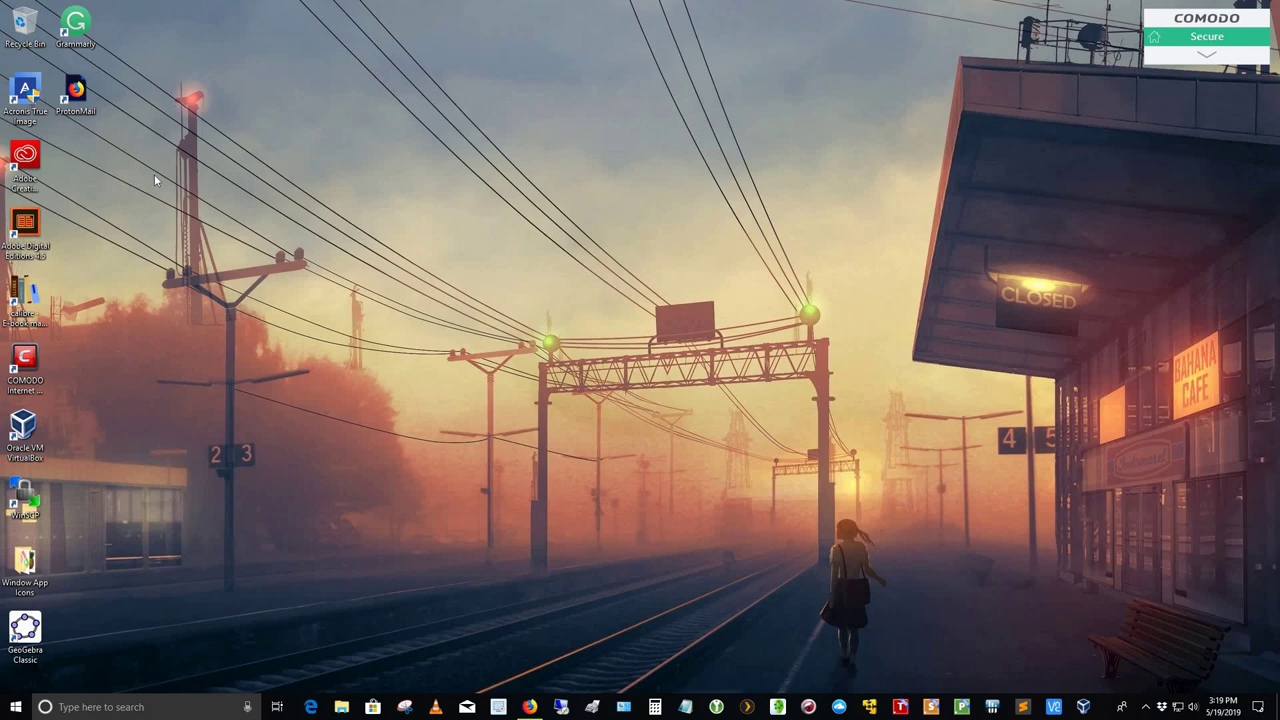
Launch Acronis True Image 2019 in a maximized window and look over the WIN10-DESKTOP backup's source, destination and data categories.
click(30, 92)
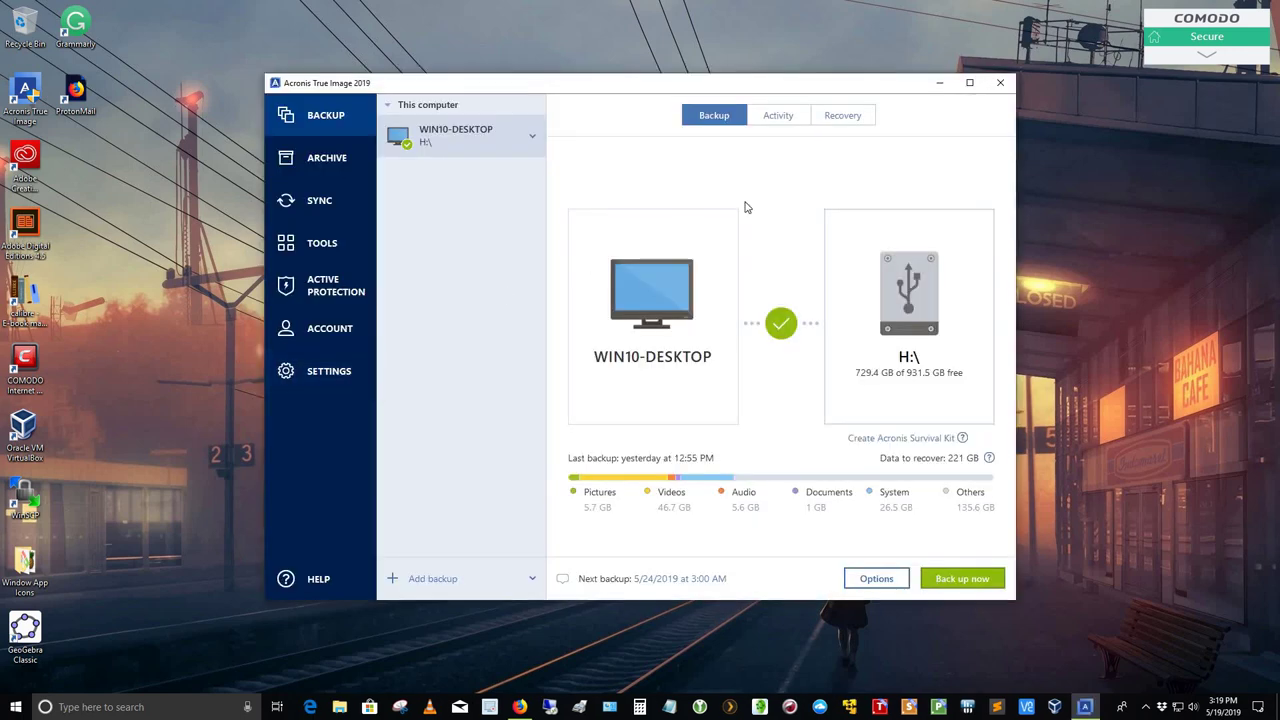
click(968, 82)
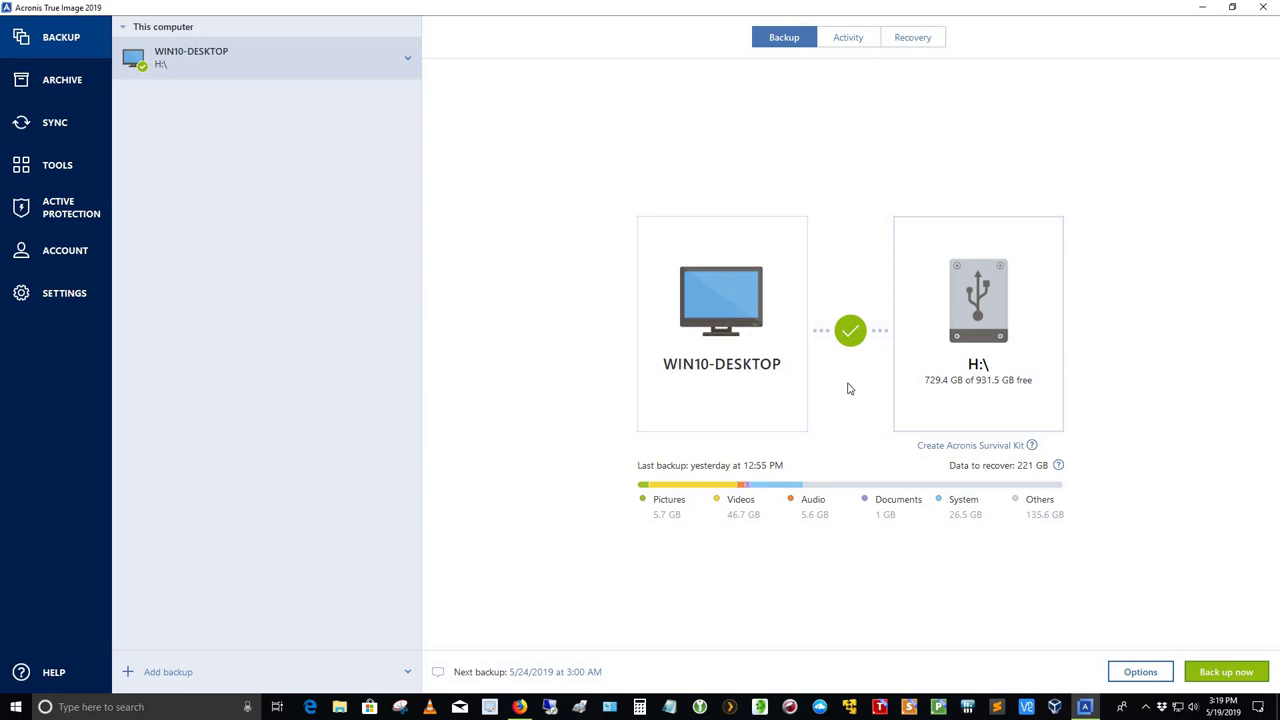
mouse_move(997, 383)
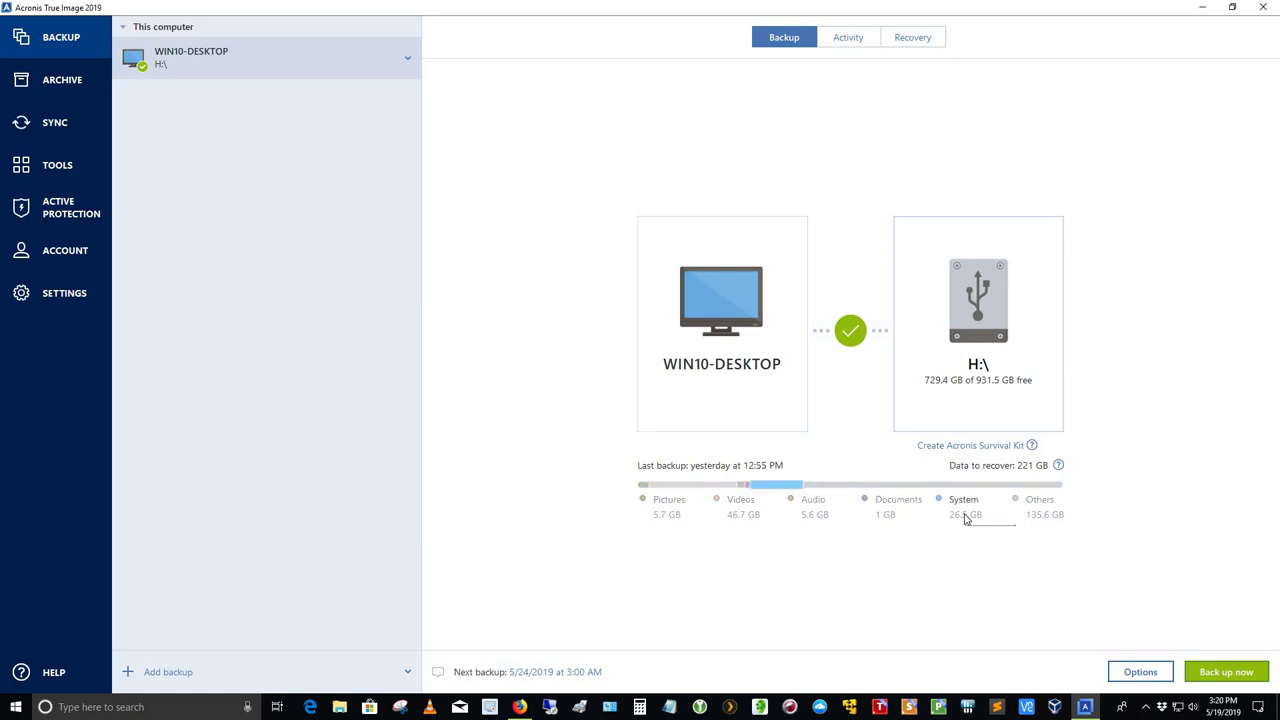
mouse_move(1037, 522)
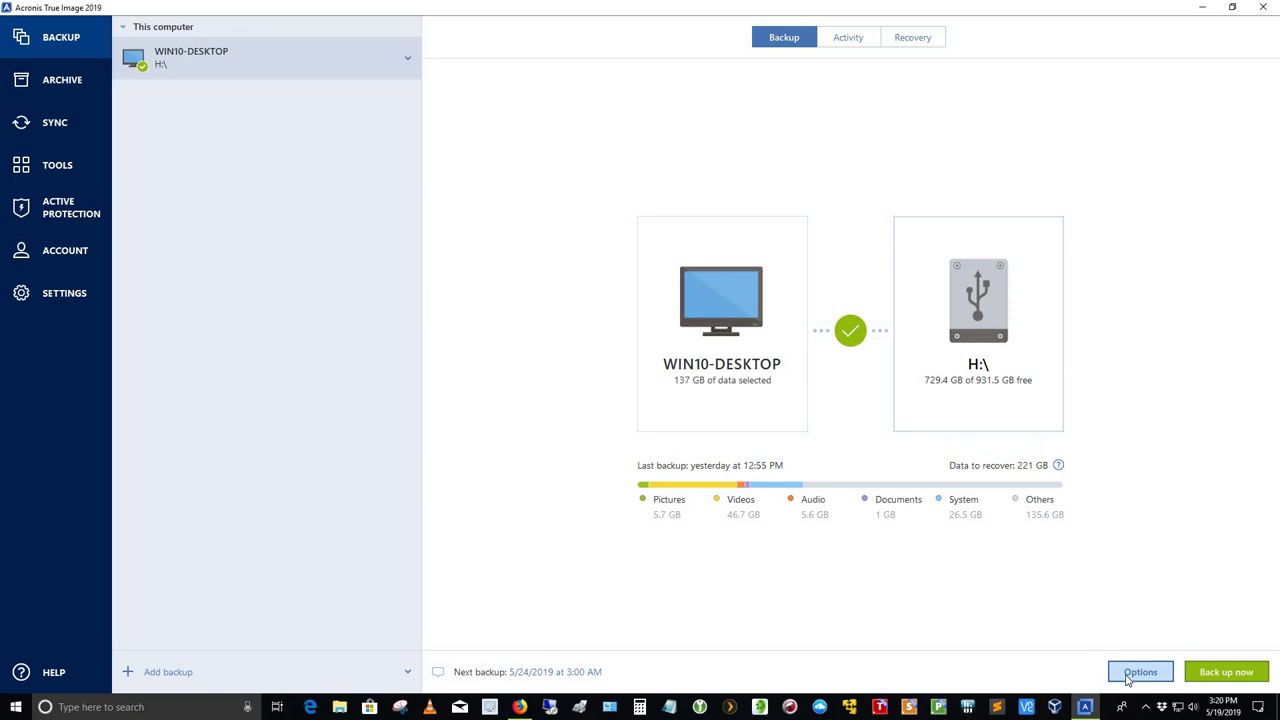
Review the WIN10-DESKTOP disk backup options for scheduling with its advanced settings, the backup scheme and notifications.
click(1140, 672)
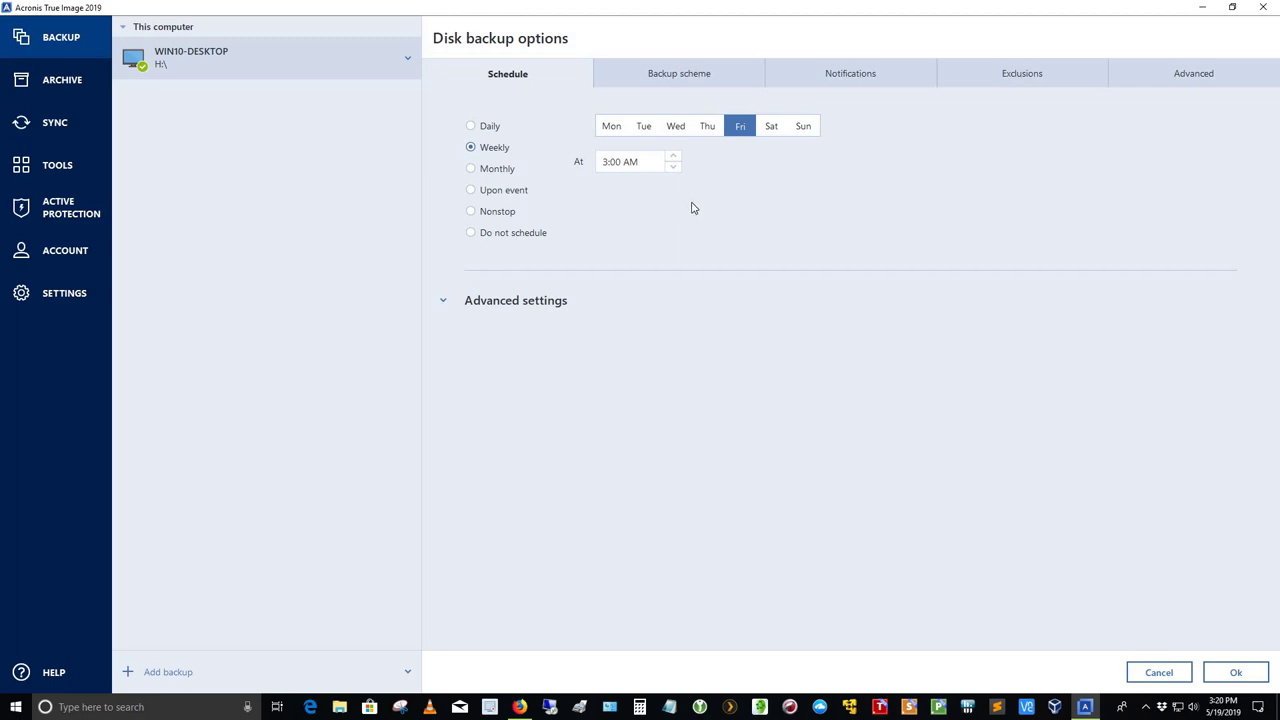
click(480, 303)
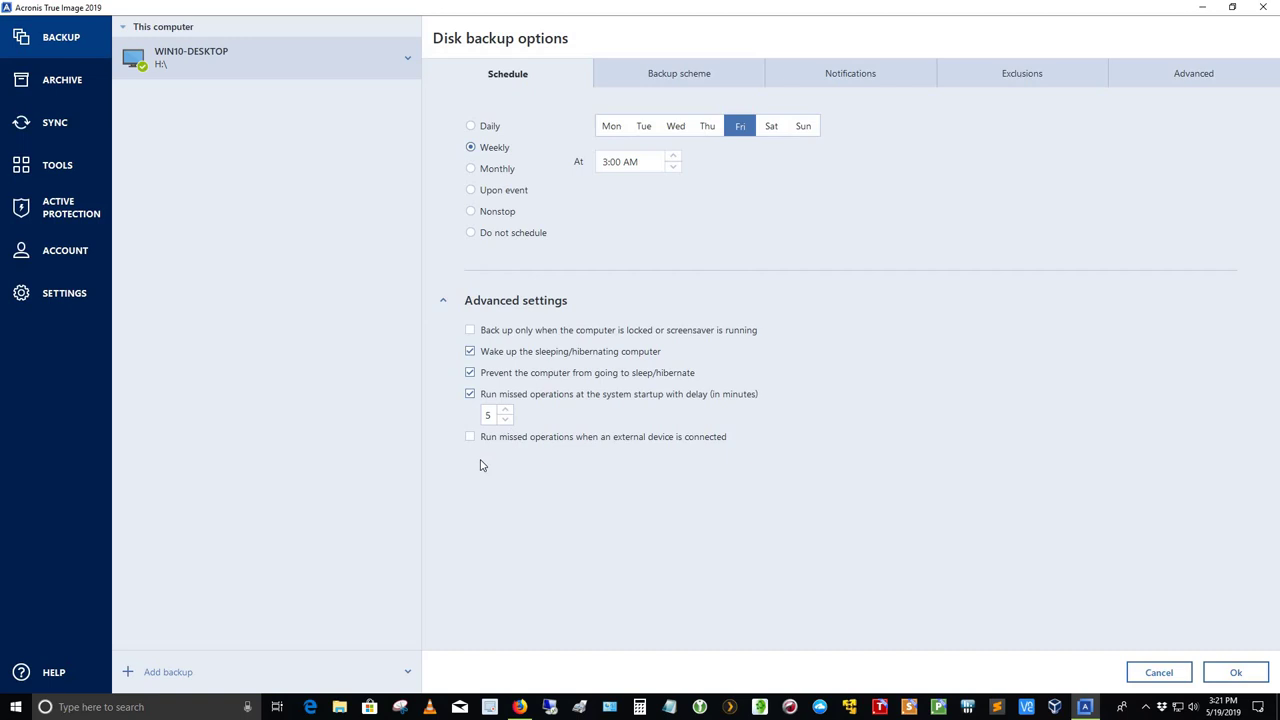
click(714, 80)
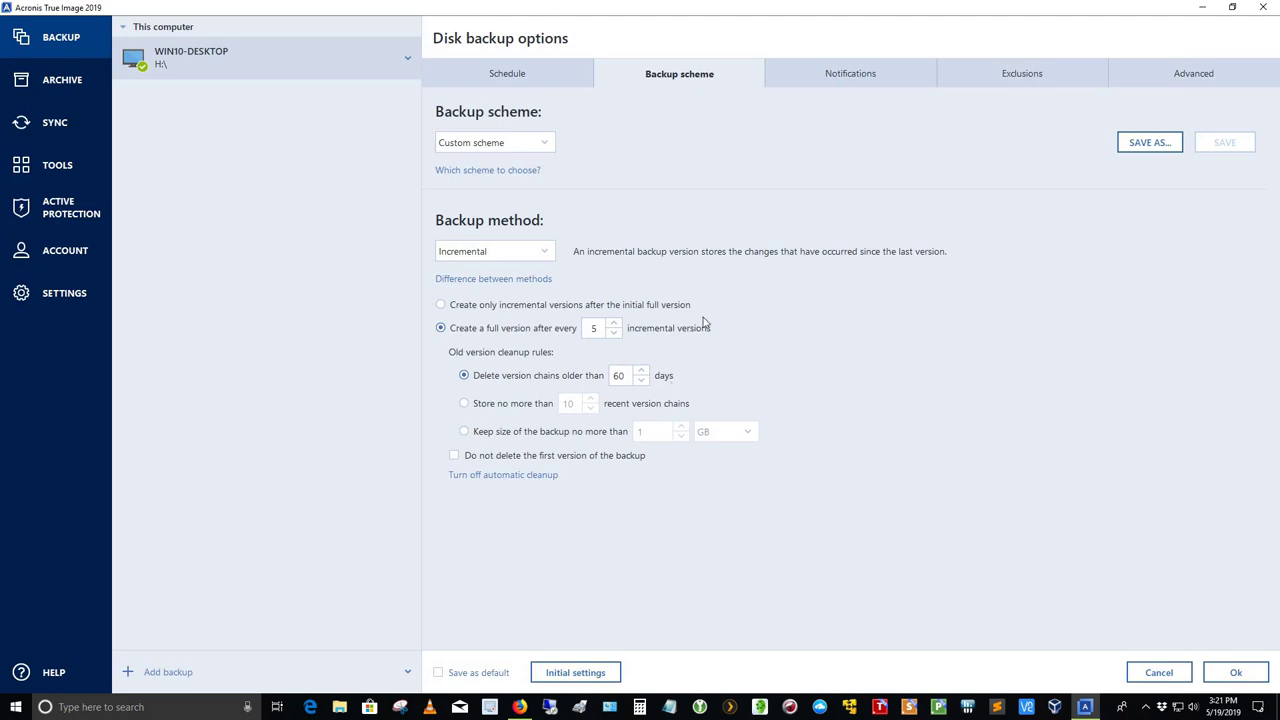
click(857, 77)
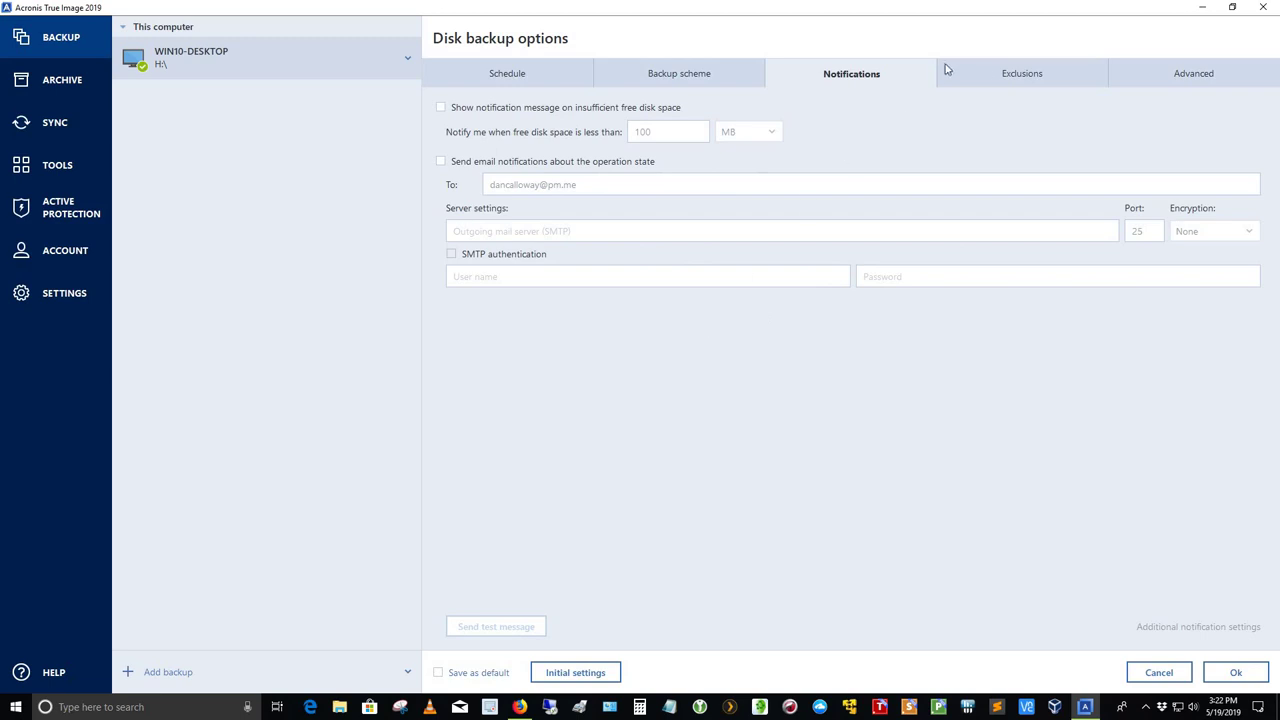
Review the disk backup's file exclusion list and its advanced options, expanding the Performance settings.
click(1002, 73)
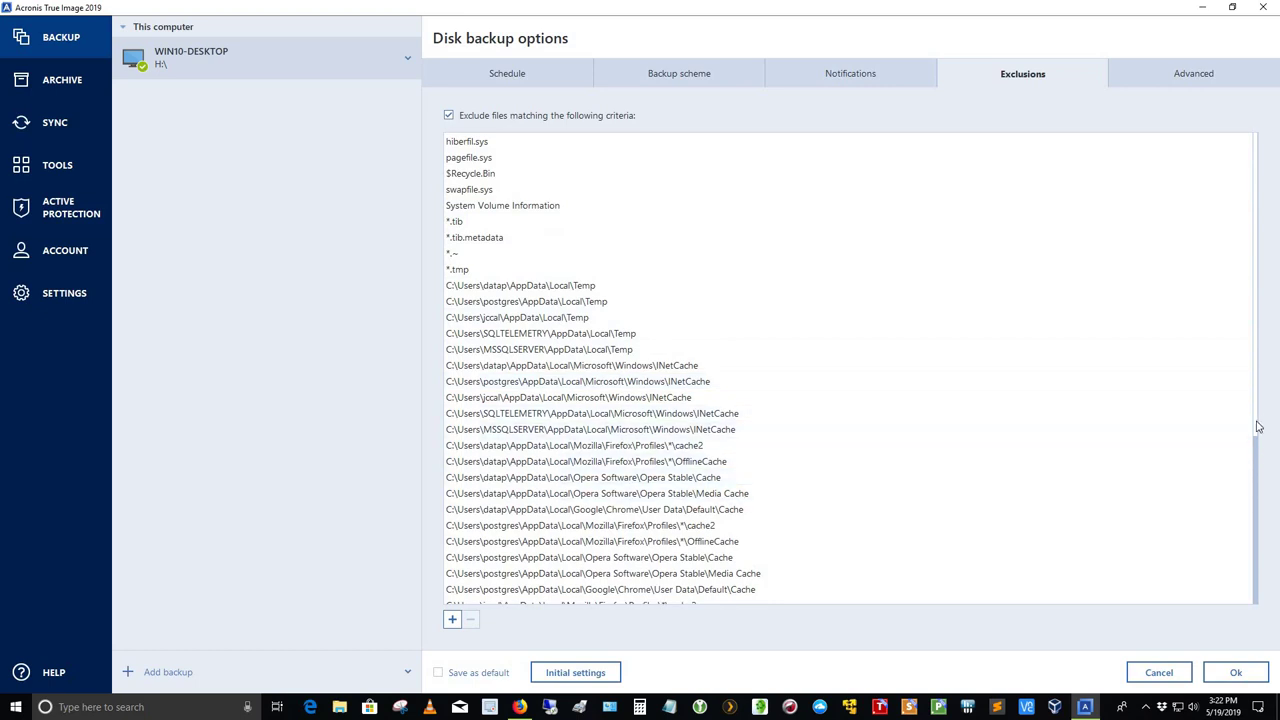
scroll(1258, 427, down, 6)
scroll(1248, 451, up, 6)
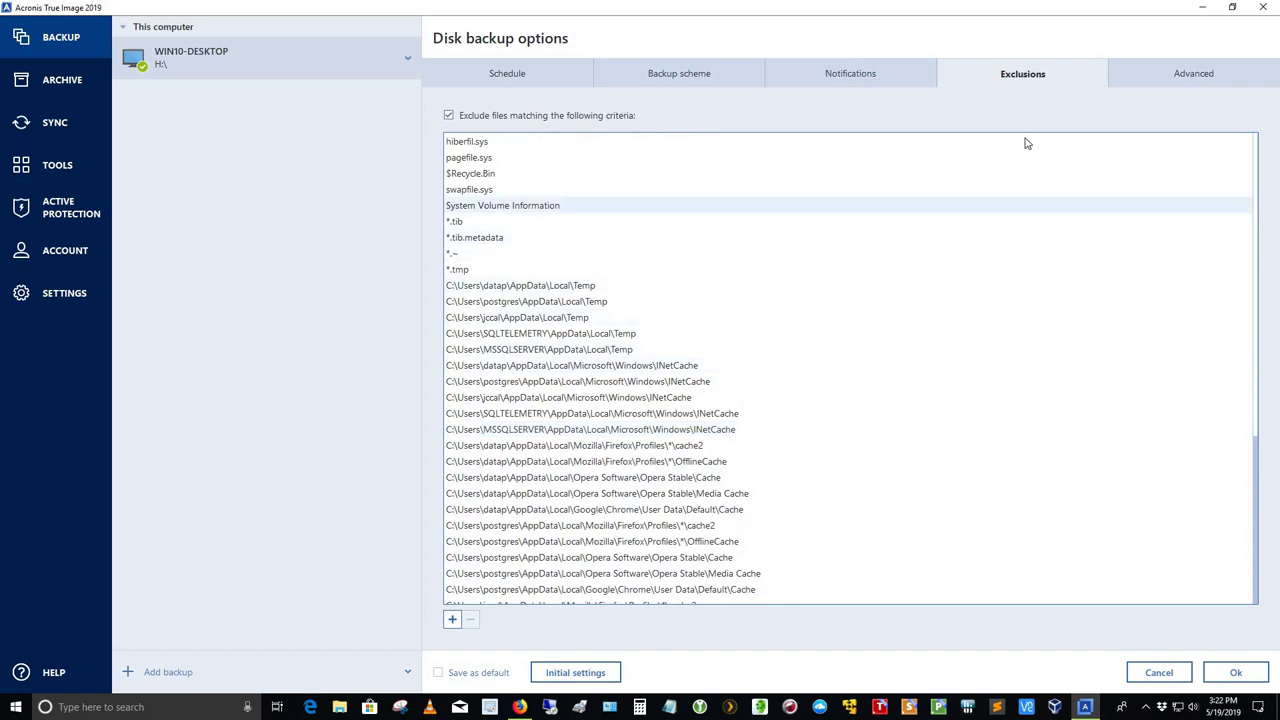
click(1183, 82)
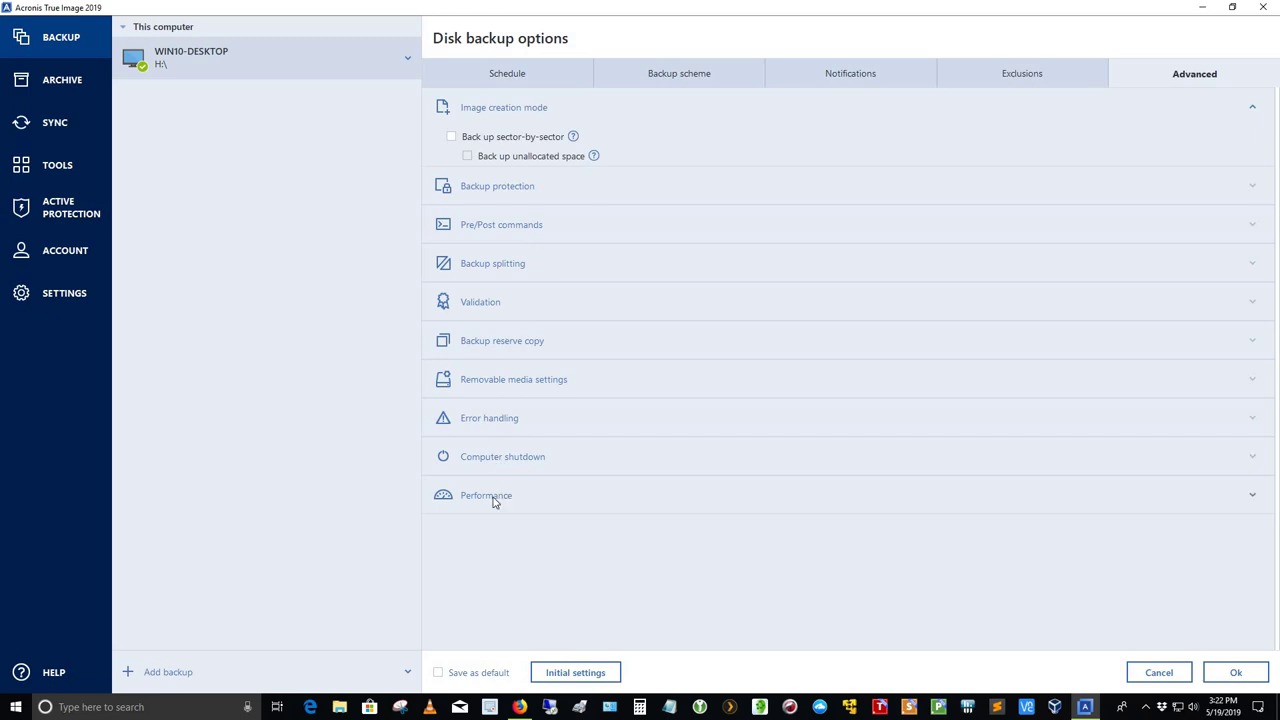
click(549, 506)
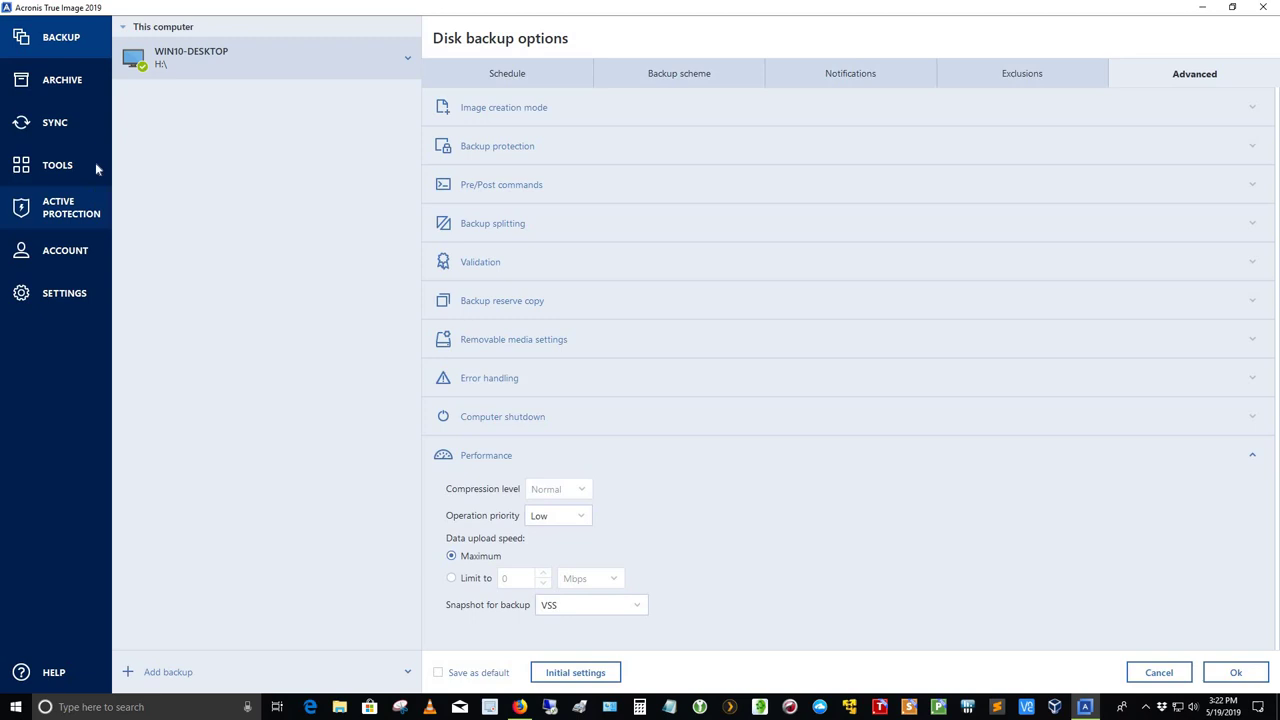
Browse the Win10Archived archive in File Explorer from Partition C down to the user's Downloads folder, and close the window.
click(67, 85)
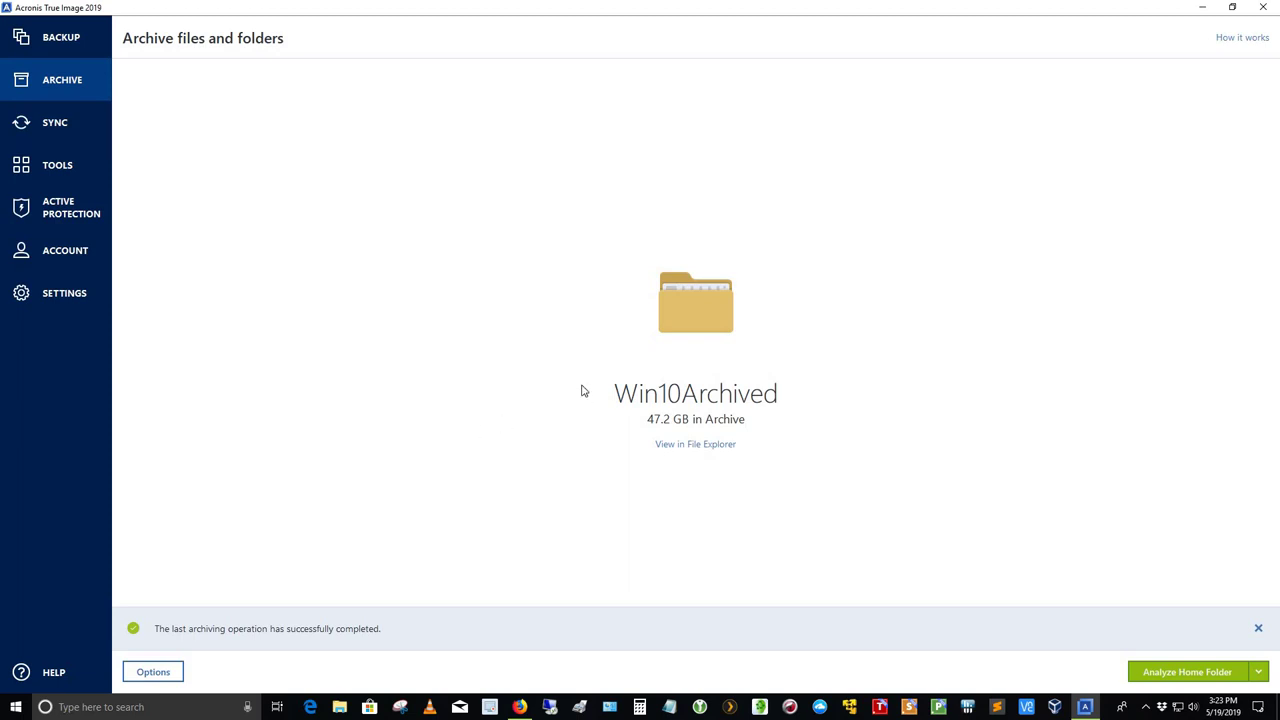
click(684, 449)
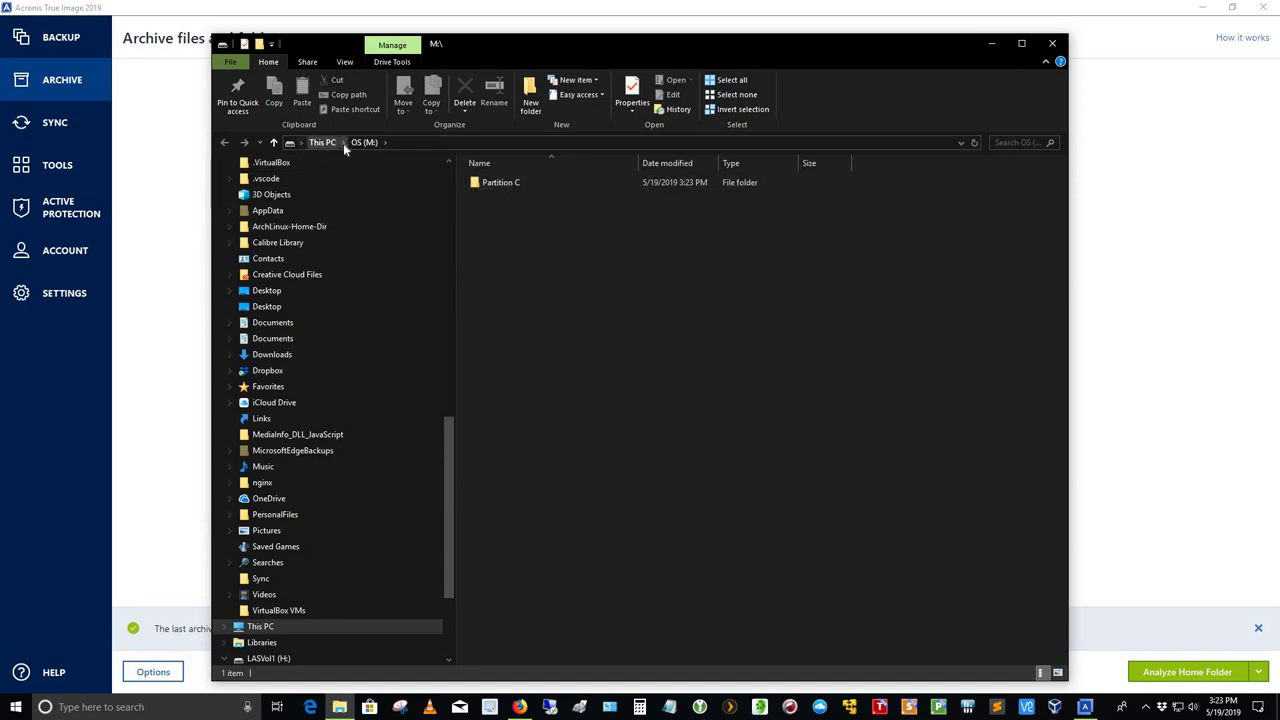
double_click(491, 184)
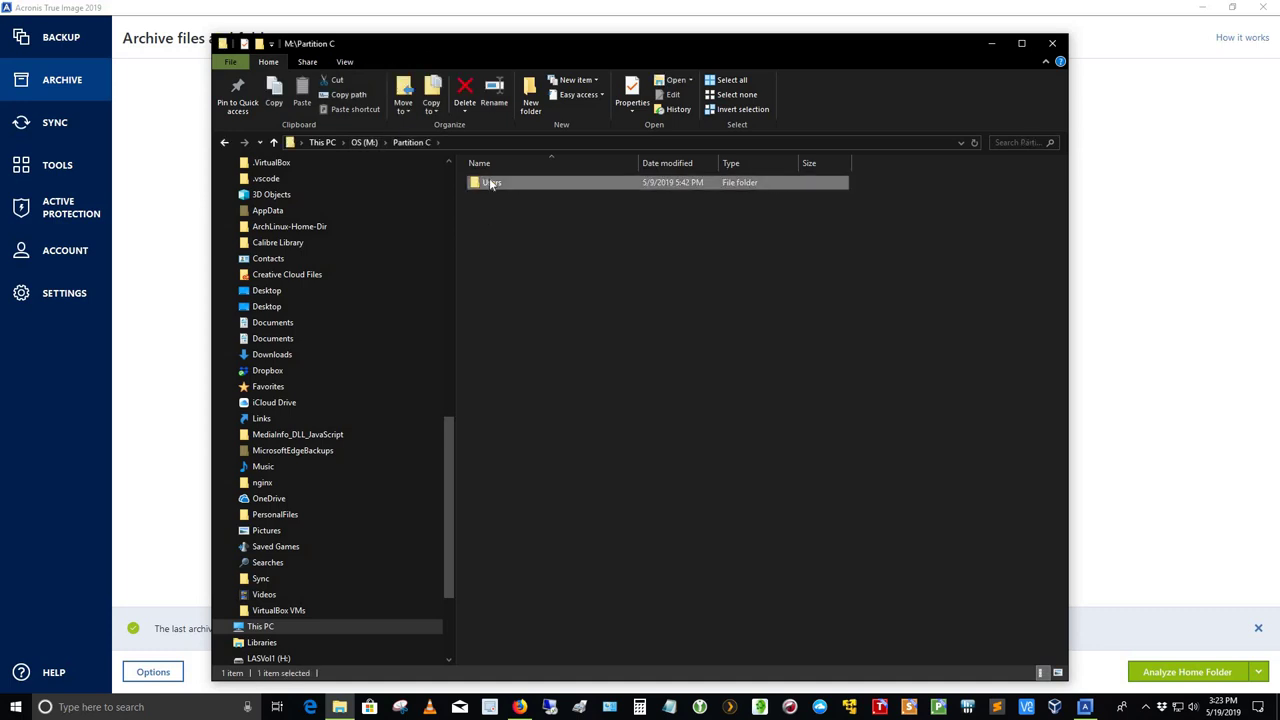
double_click(491, 184)
double_click(497, 184)
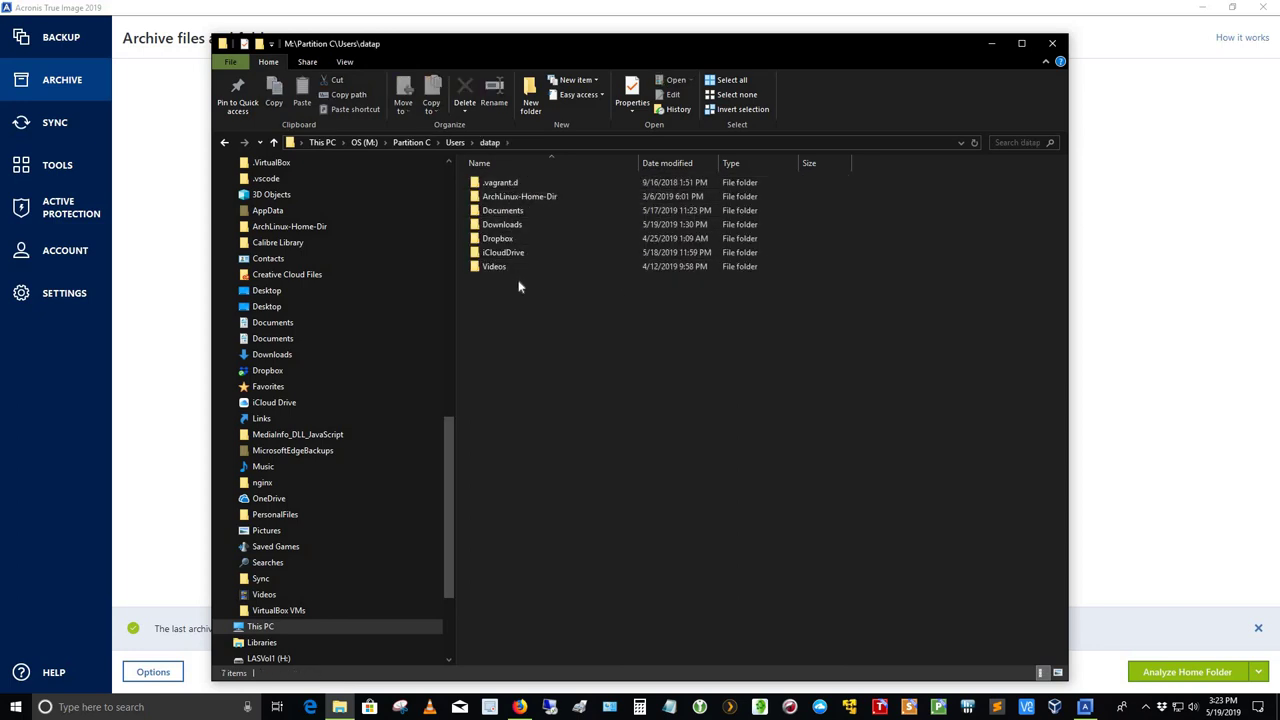
double_click(500, 225)
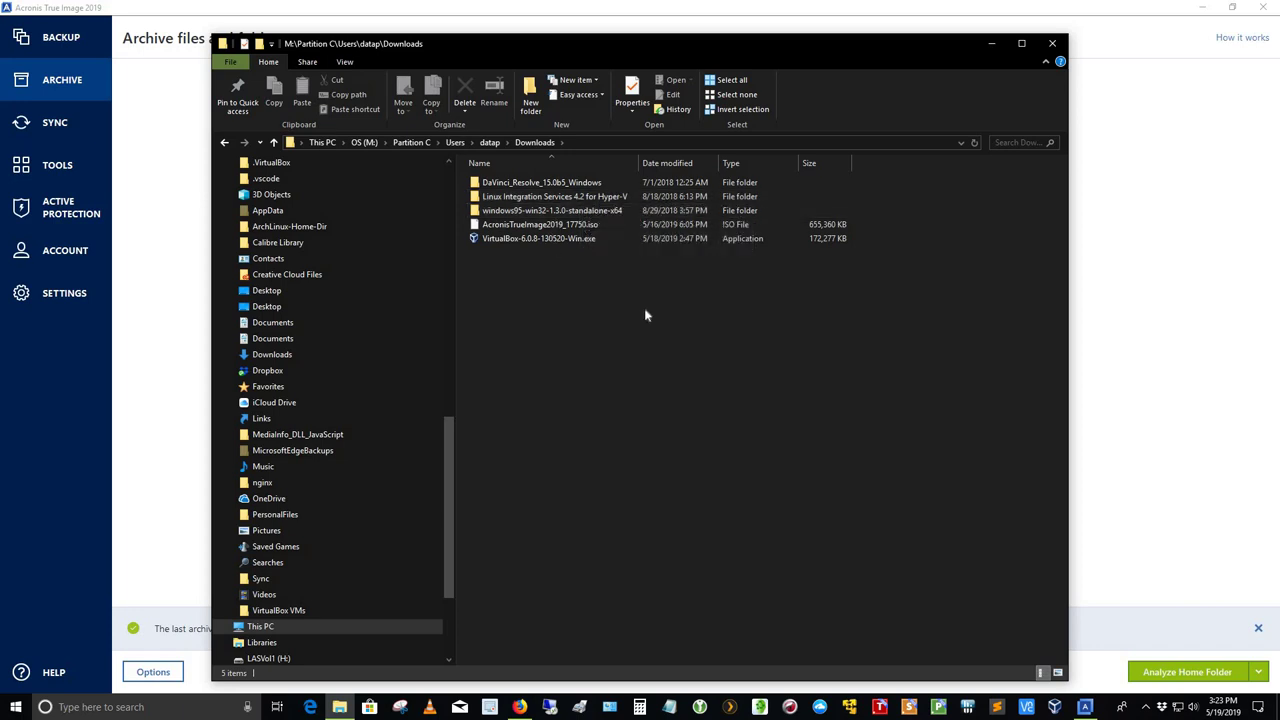
click(1052, 44)
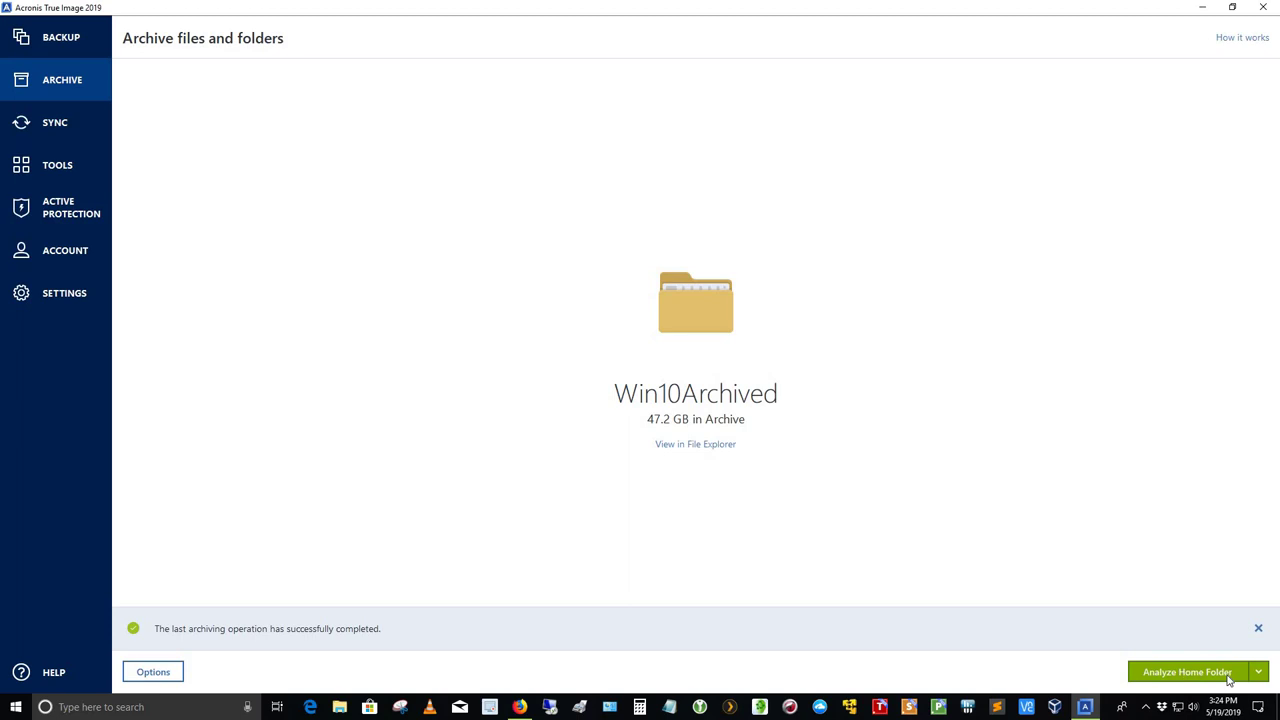
Dismiss the archiving status notice and open the options of the Win10Archived archive.
click(1262, 678)
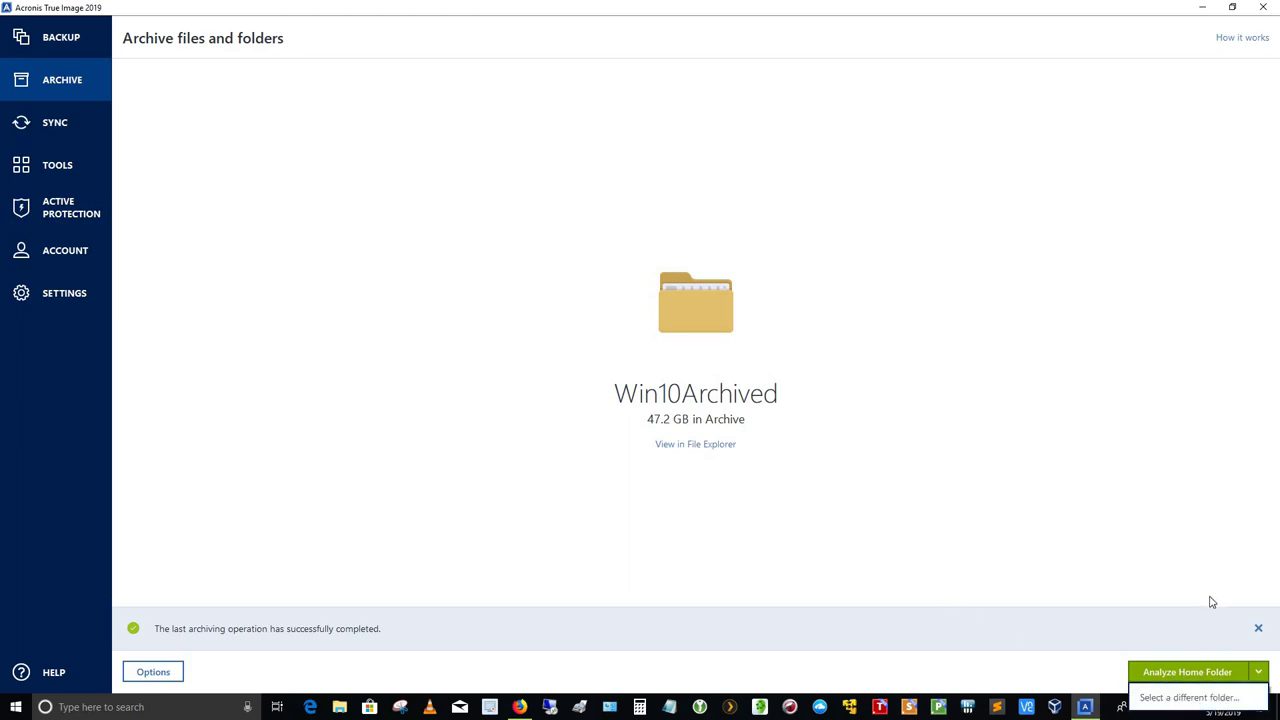
click(1258, 628)
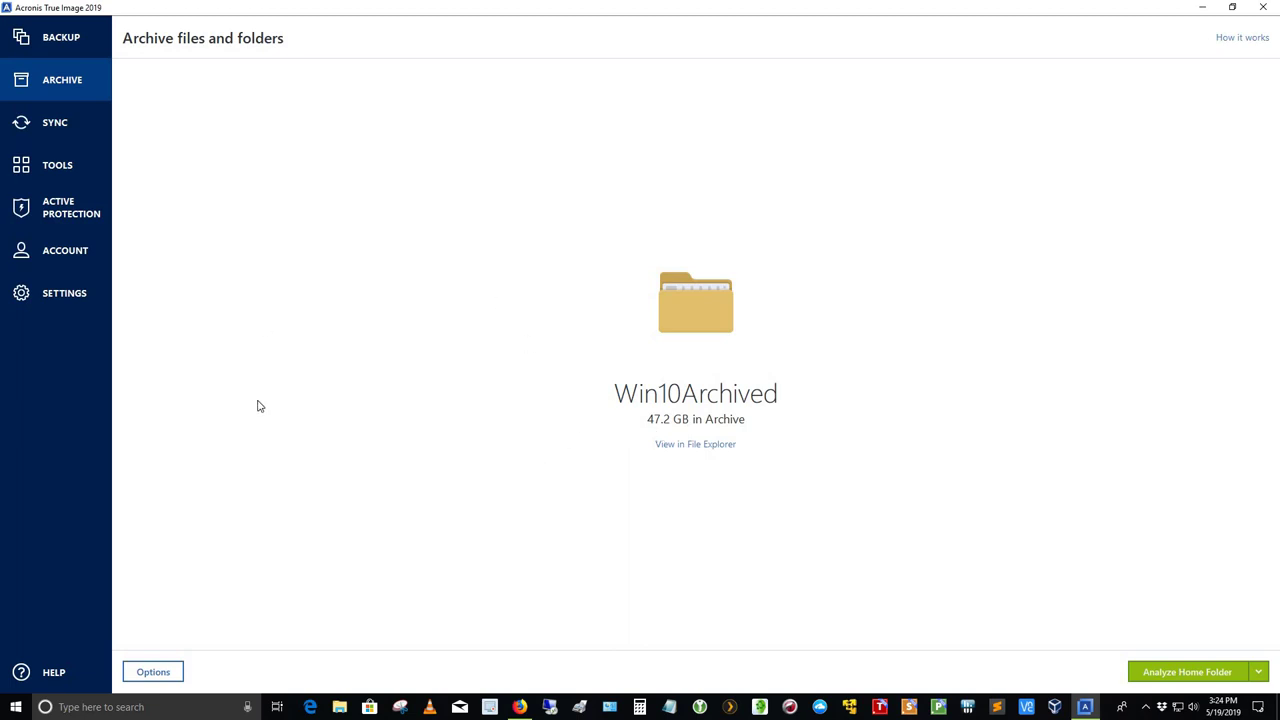
click(143, 672)
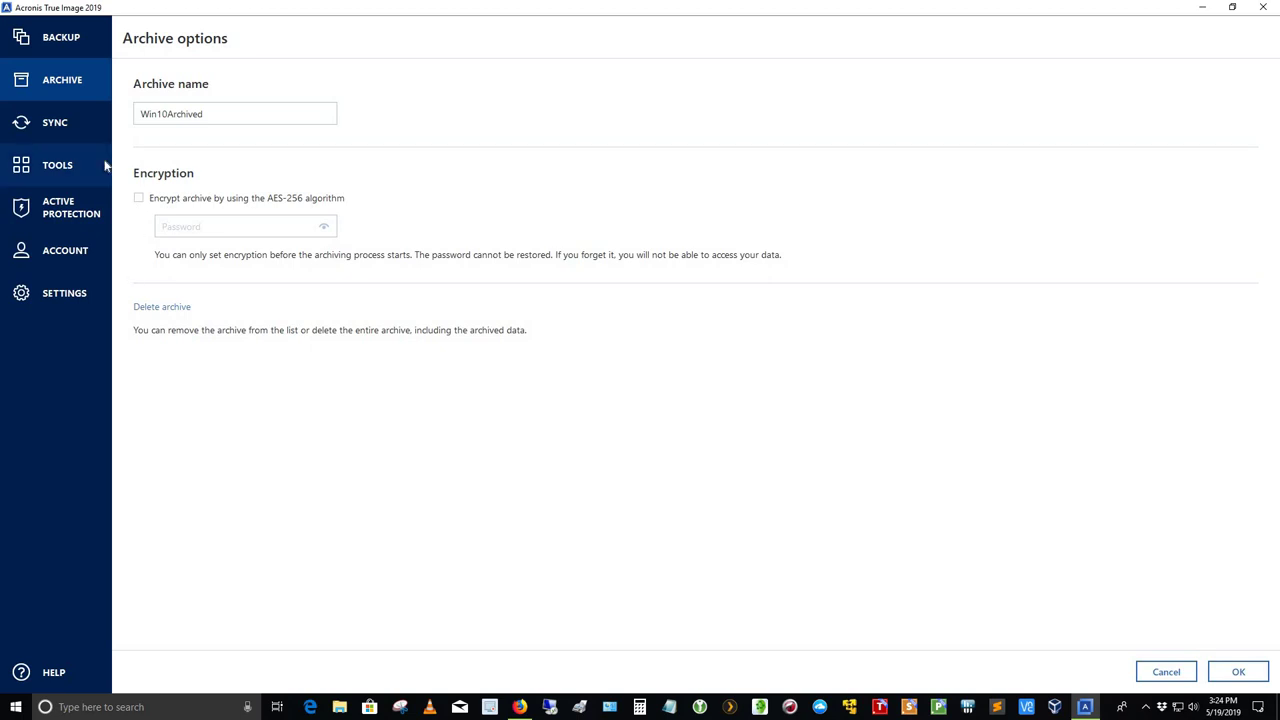
Look over the Sync page and the collection of available tools.
click(55, 130)
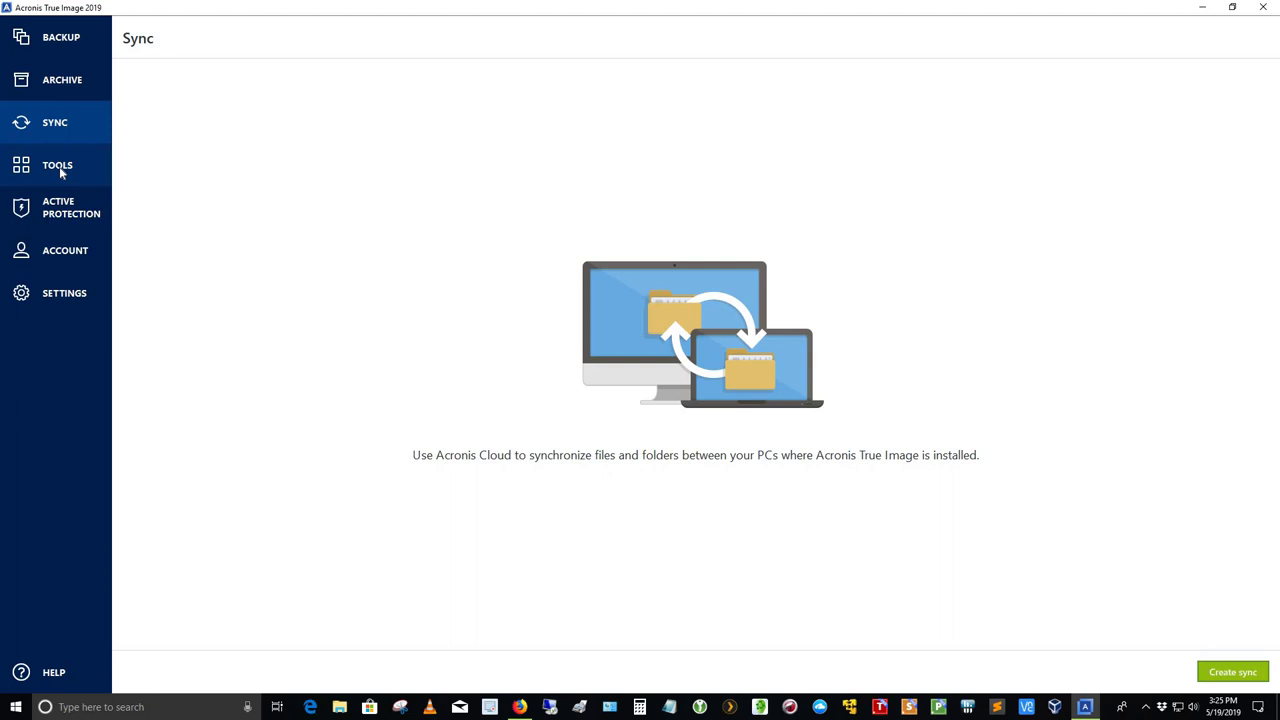
click(61, 171)
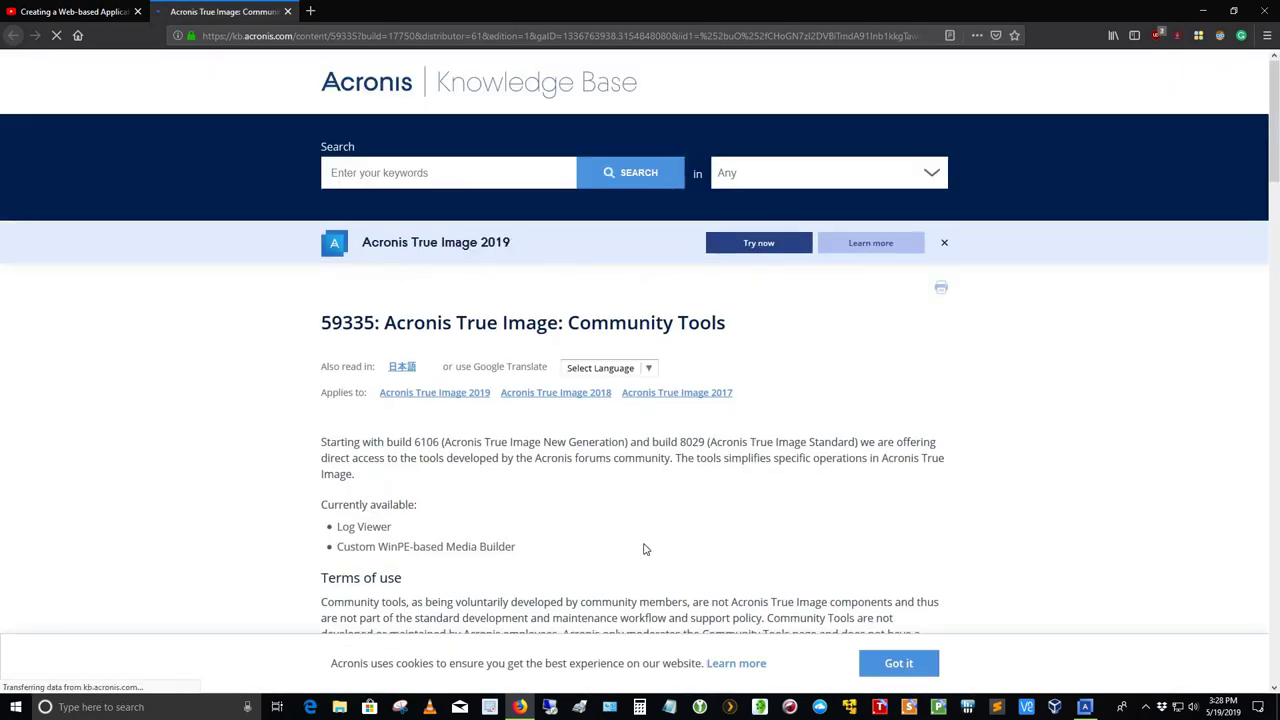
Read the Community Tools knowledge base article through the Custom WinPE-based Media Builder section, close it and return to Acronis True Image.
scroll(648, 530, down, 5)
scroll(645, 547, down, 5)
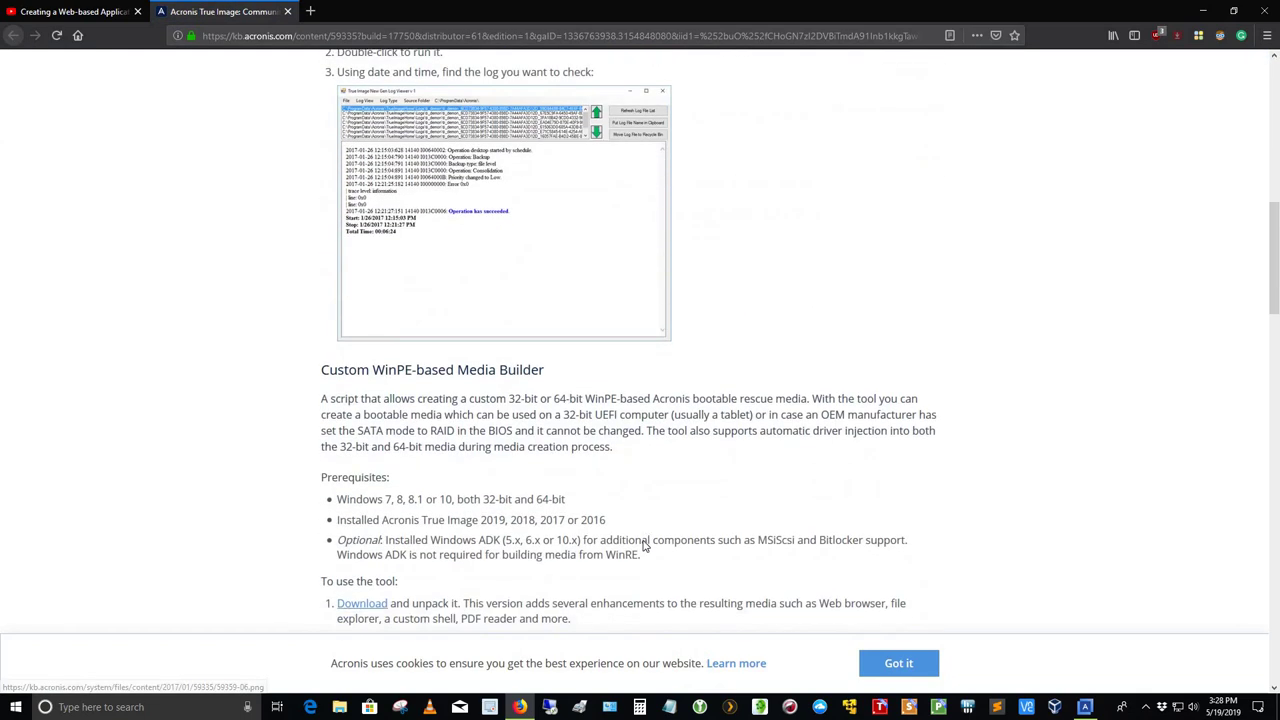
scroll(645, 547, down, 3)
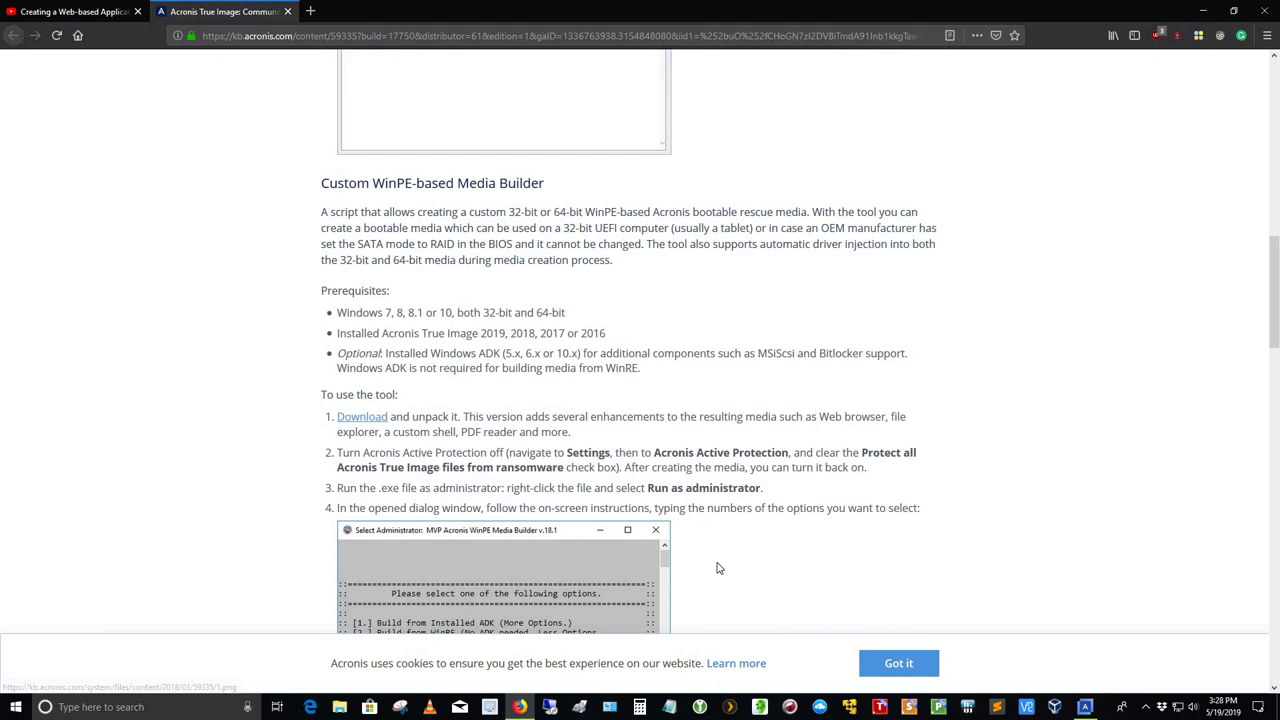
scroll(715, 568, up, 13)
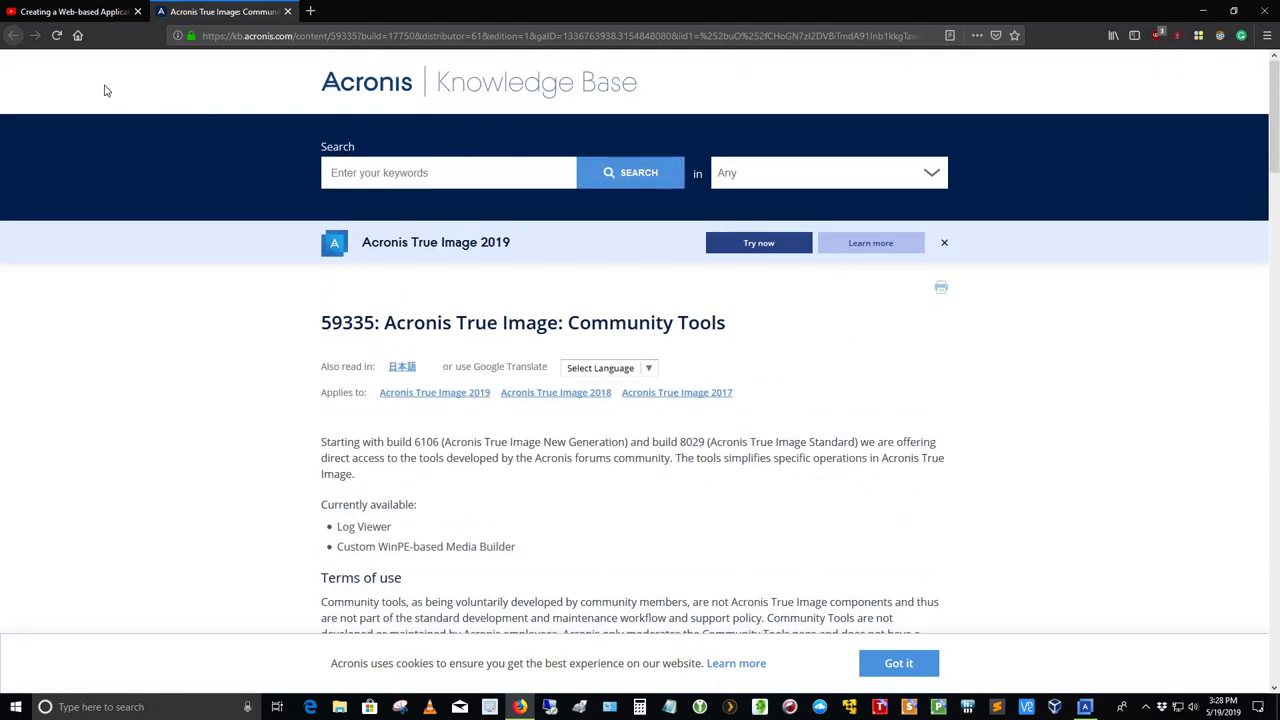
click(287, 11)
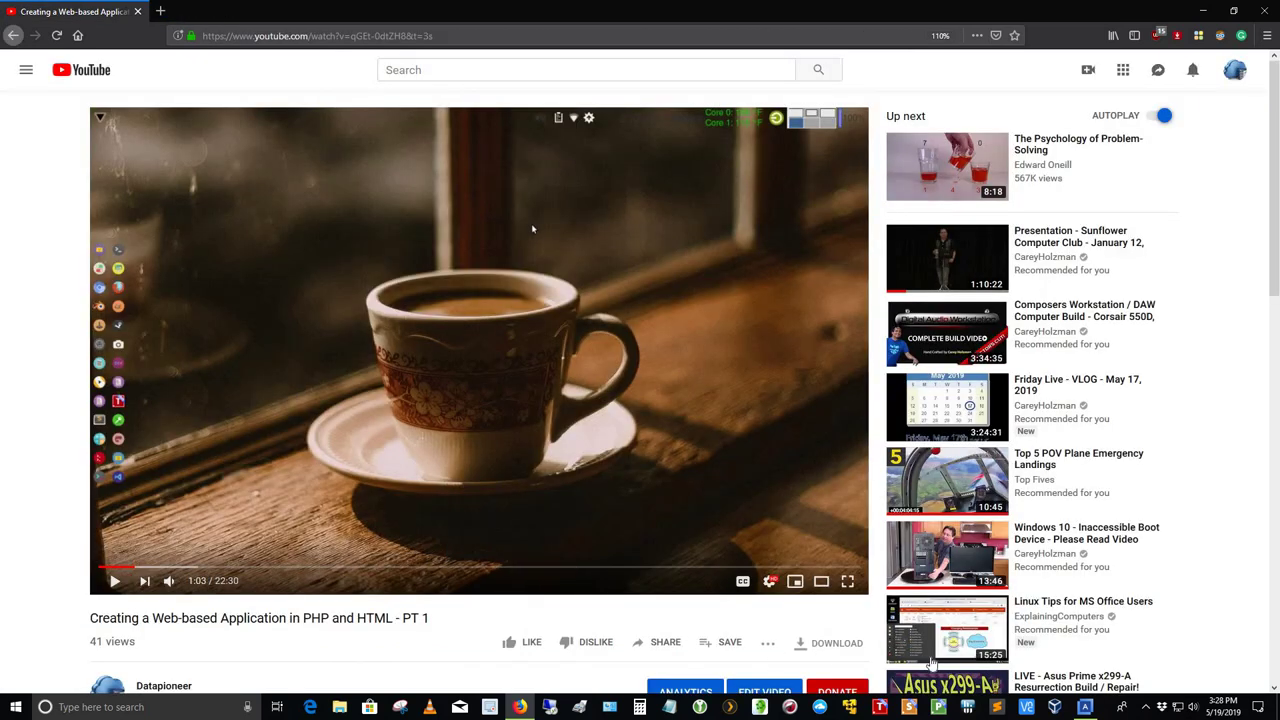
click(1085, 707)
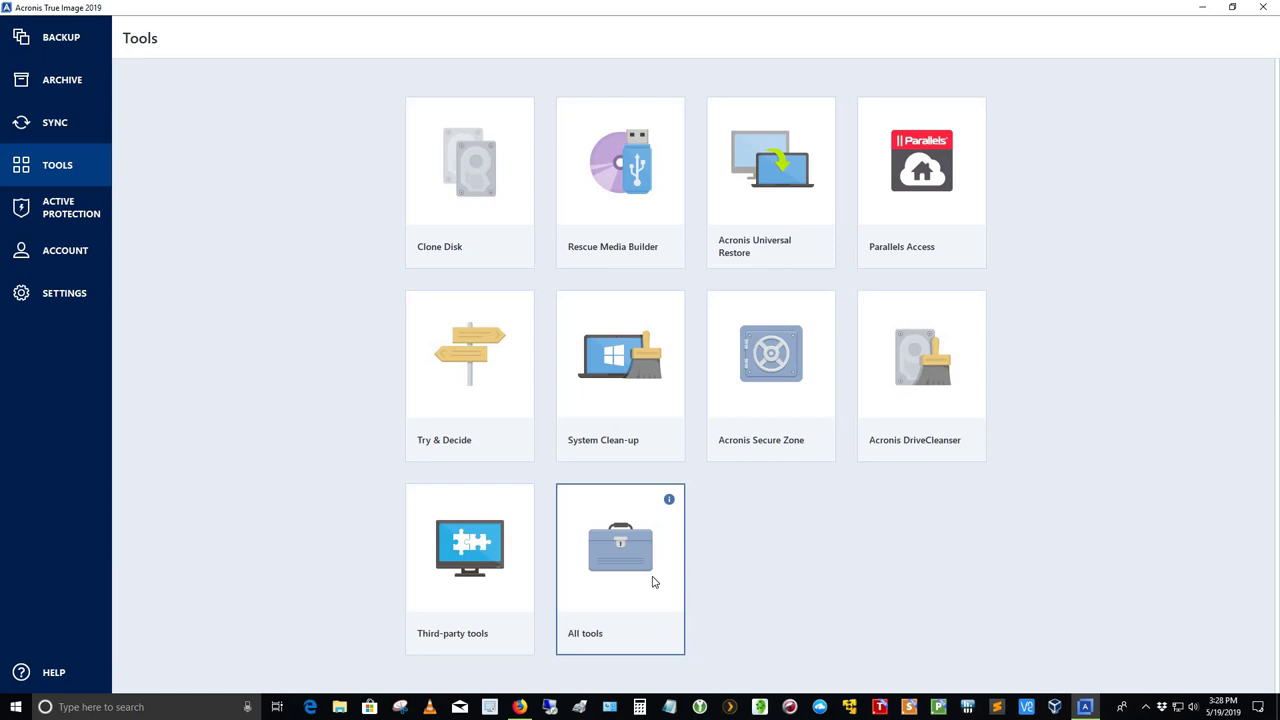
Inspect the Active Protection overview and process management, including the list of monitored processes and their reasons.
click(72, 216)
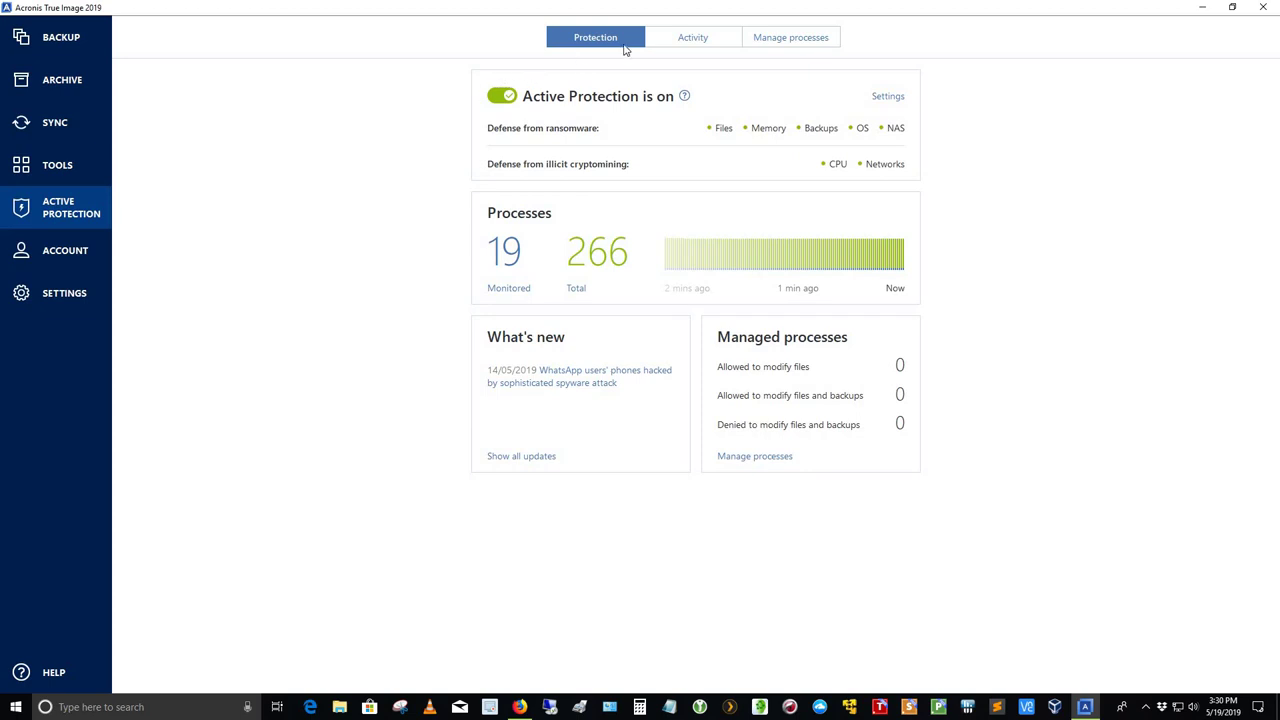
click(694, 38)
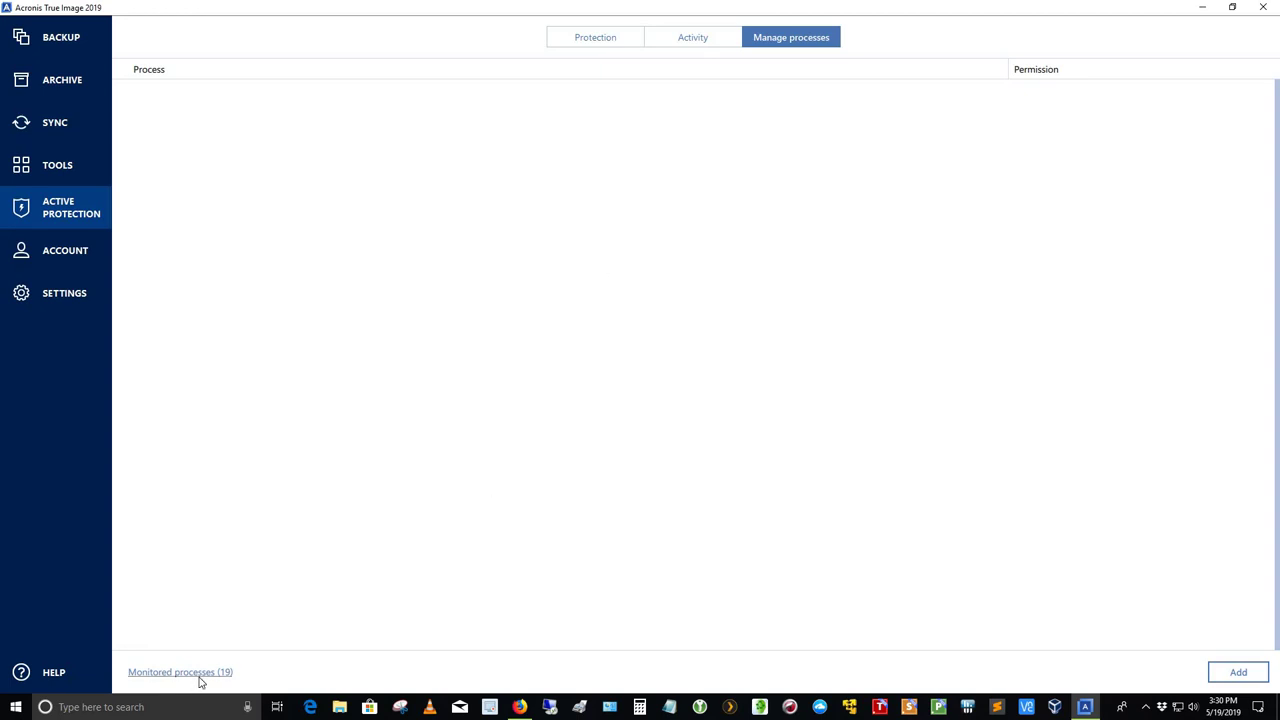
click(199, 676)
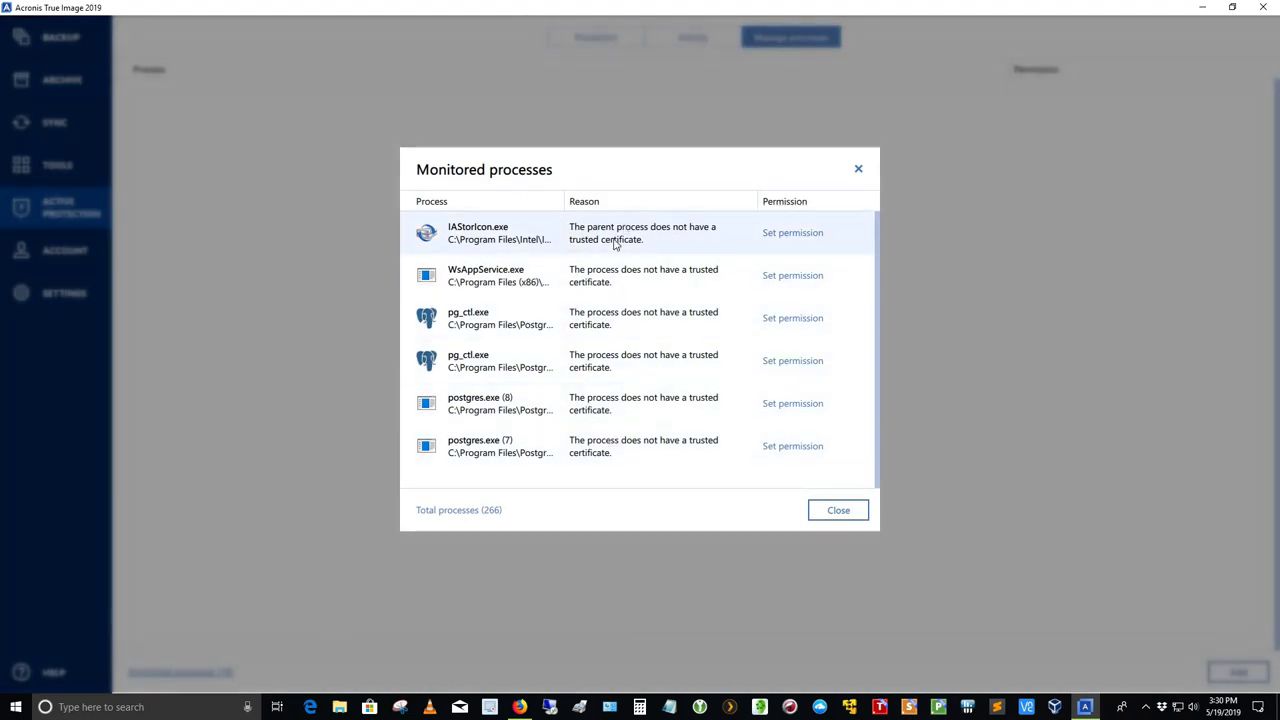
click(843, 517)
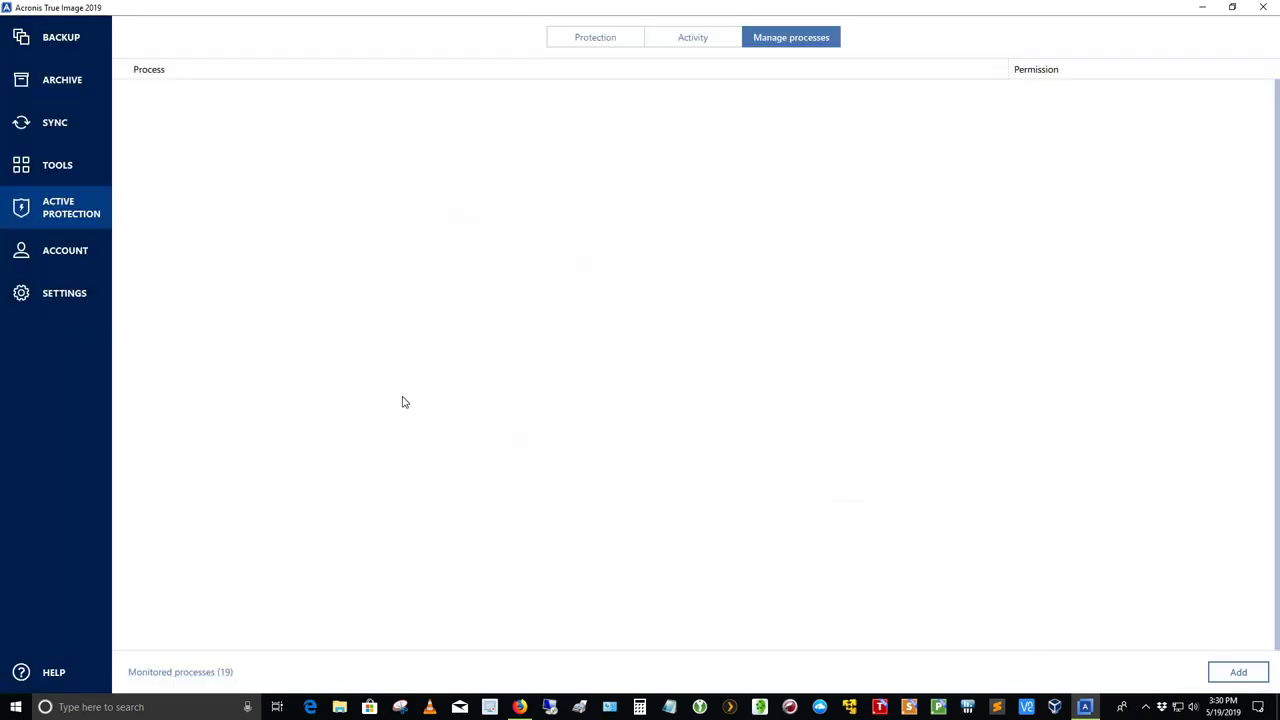
Look over the Account and Settings pages, and close Acronis True Image.
click(76, 257)
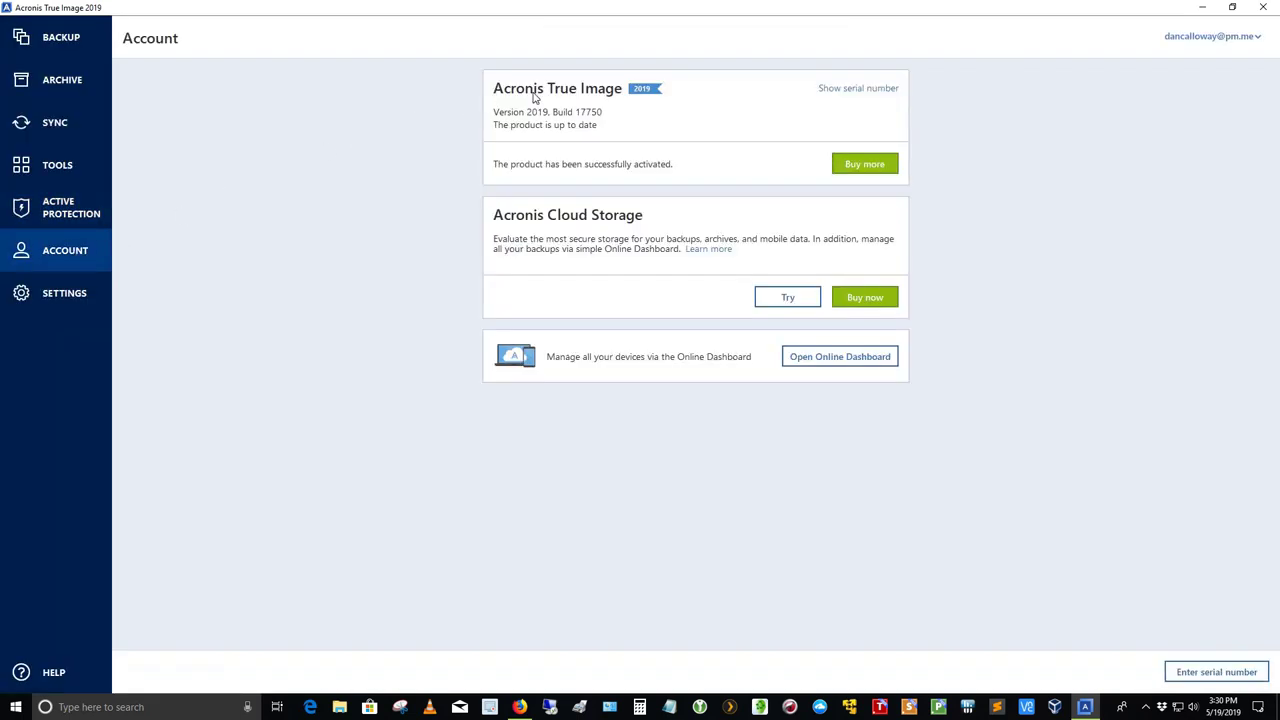
click(57, 296)
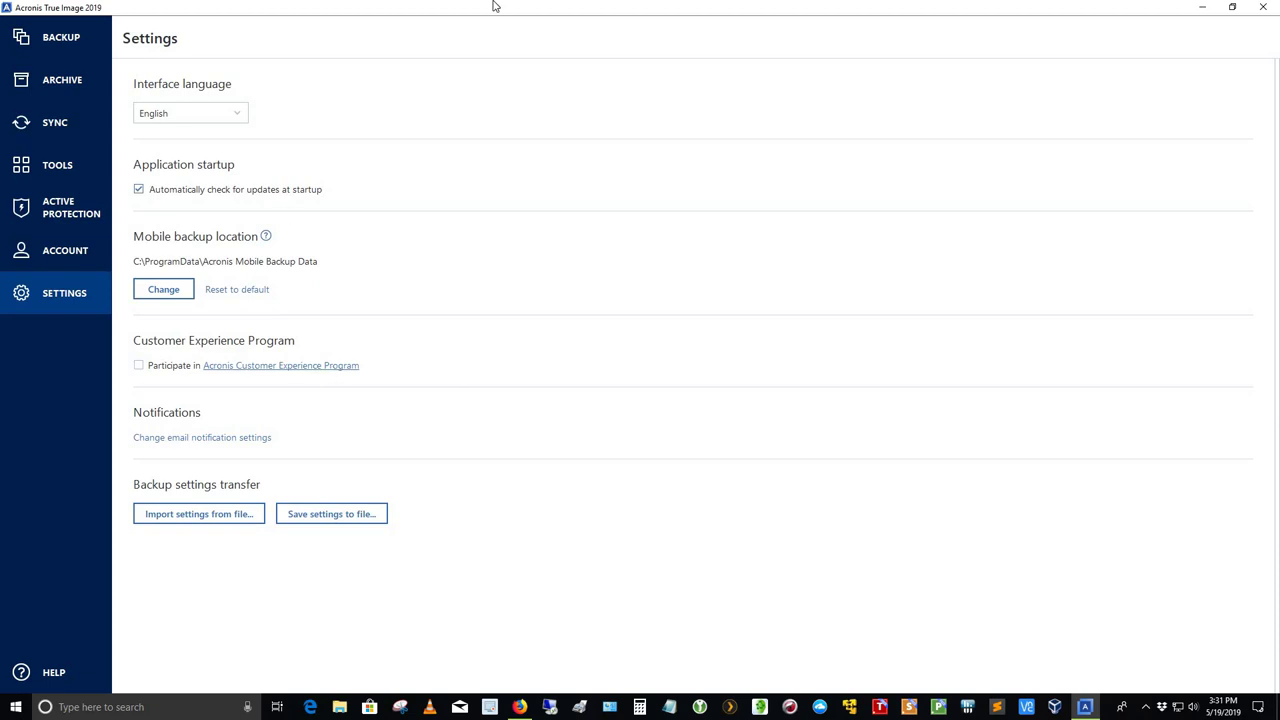
click(1260, 10)
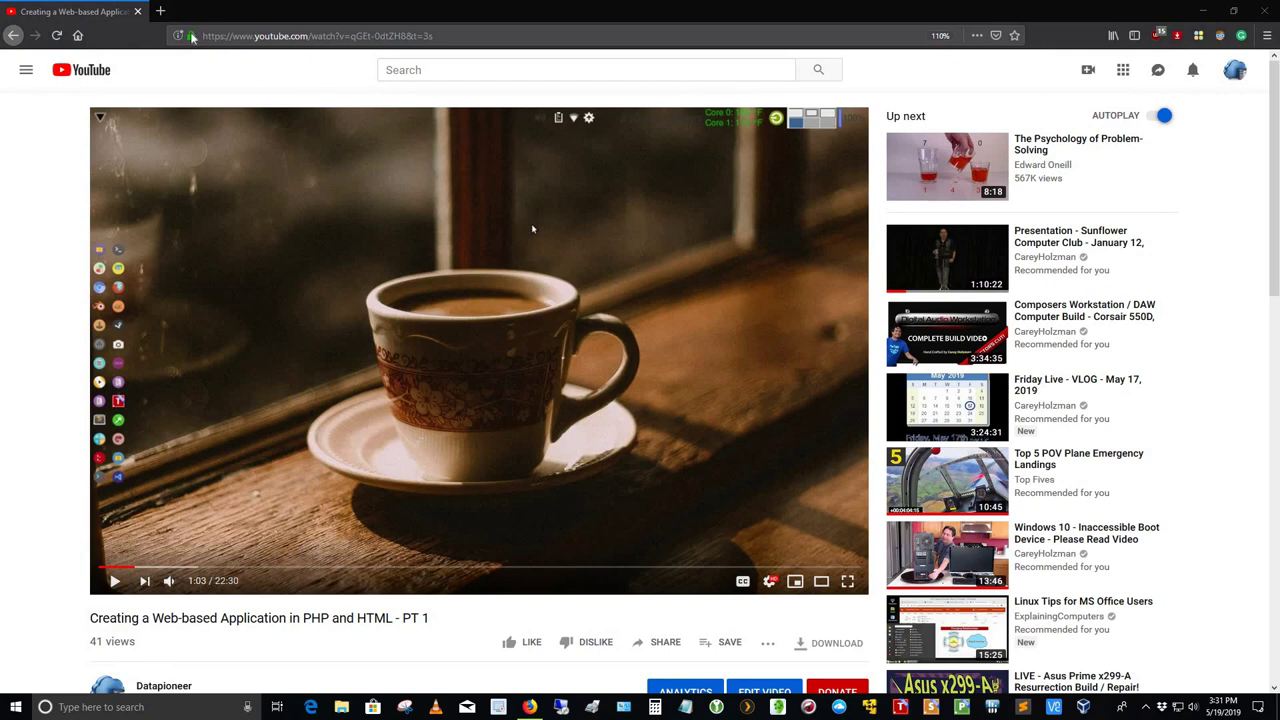
click(161, 11)
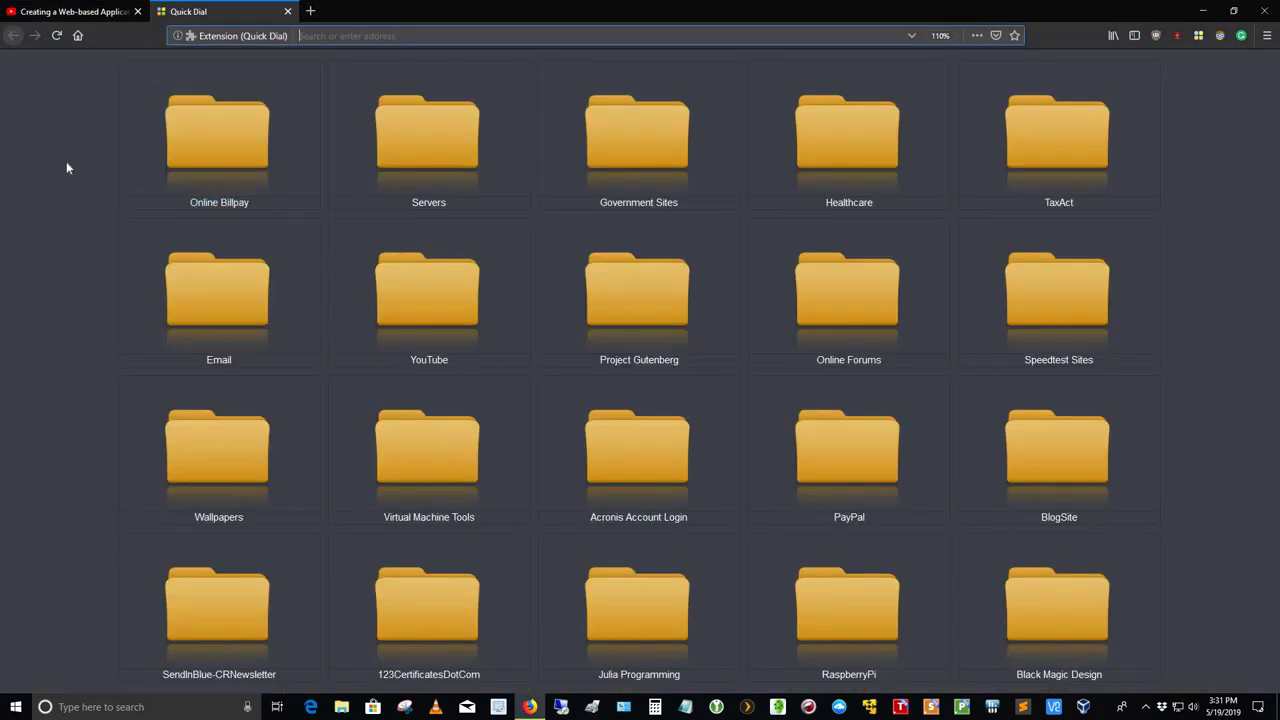
text(www.c)
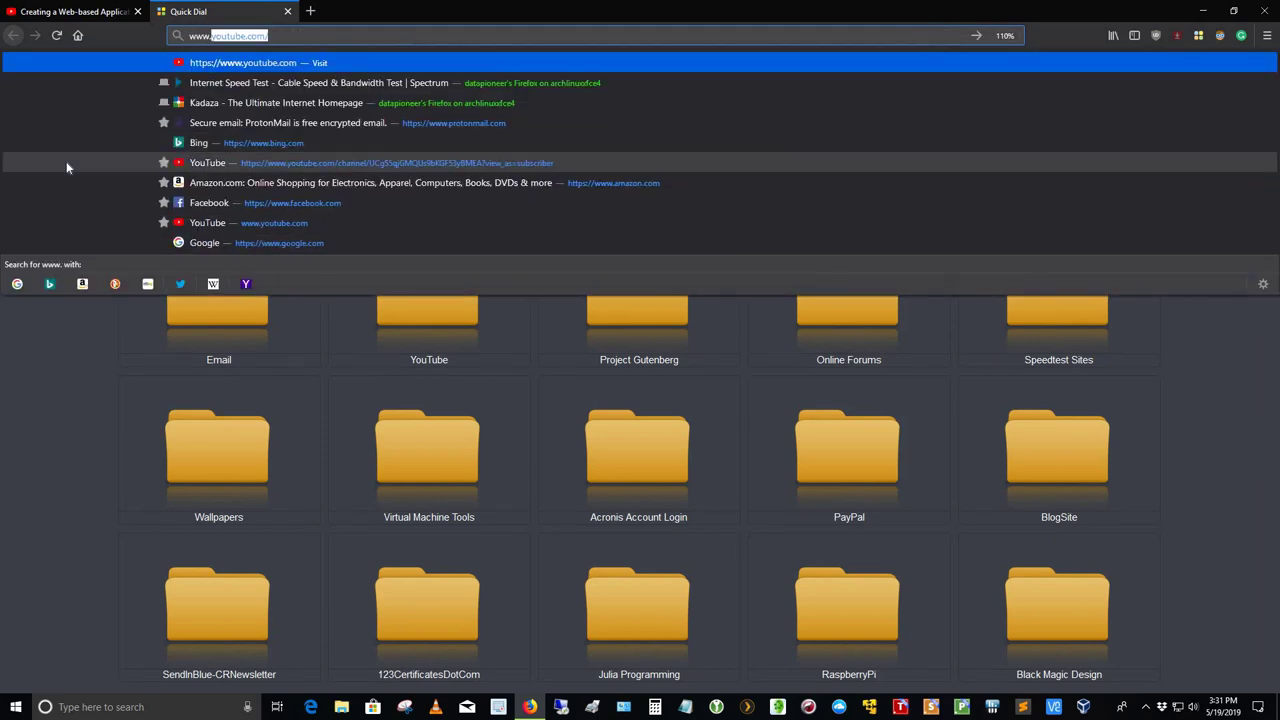
key(BackSpace)
key(BackSpace)
text(acronis.com/en-us/)
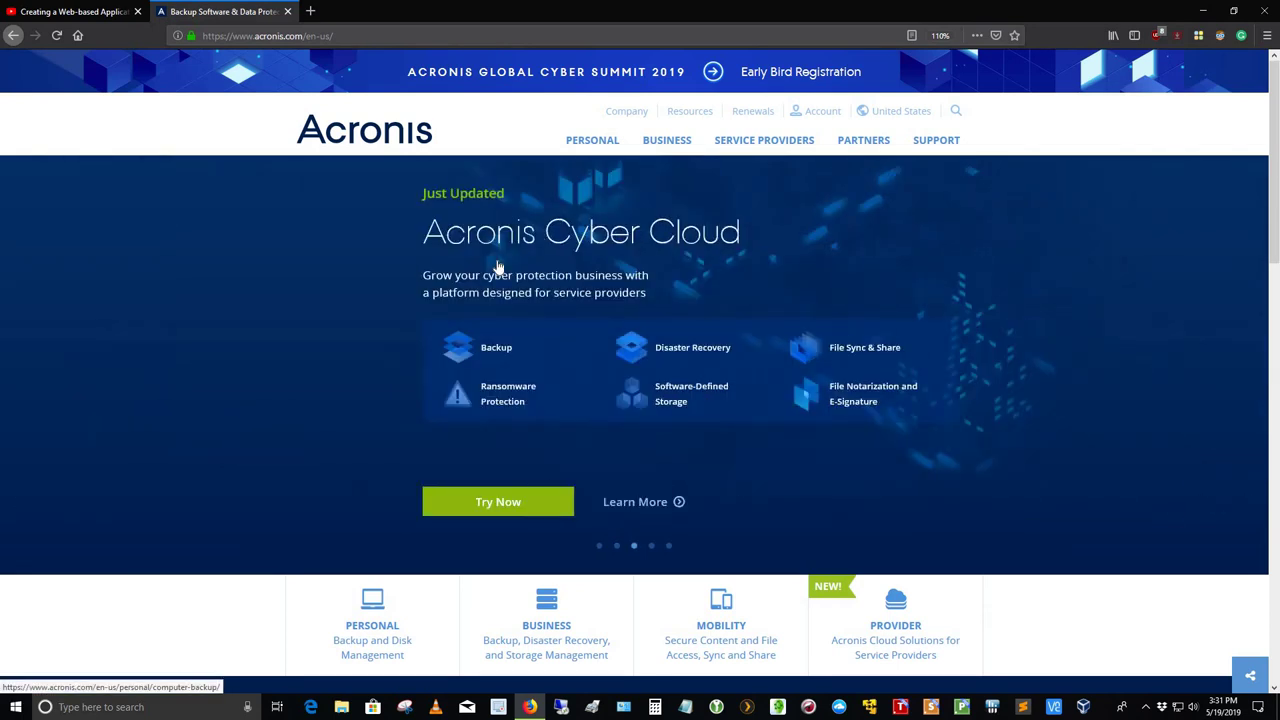
click(820, 115)
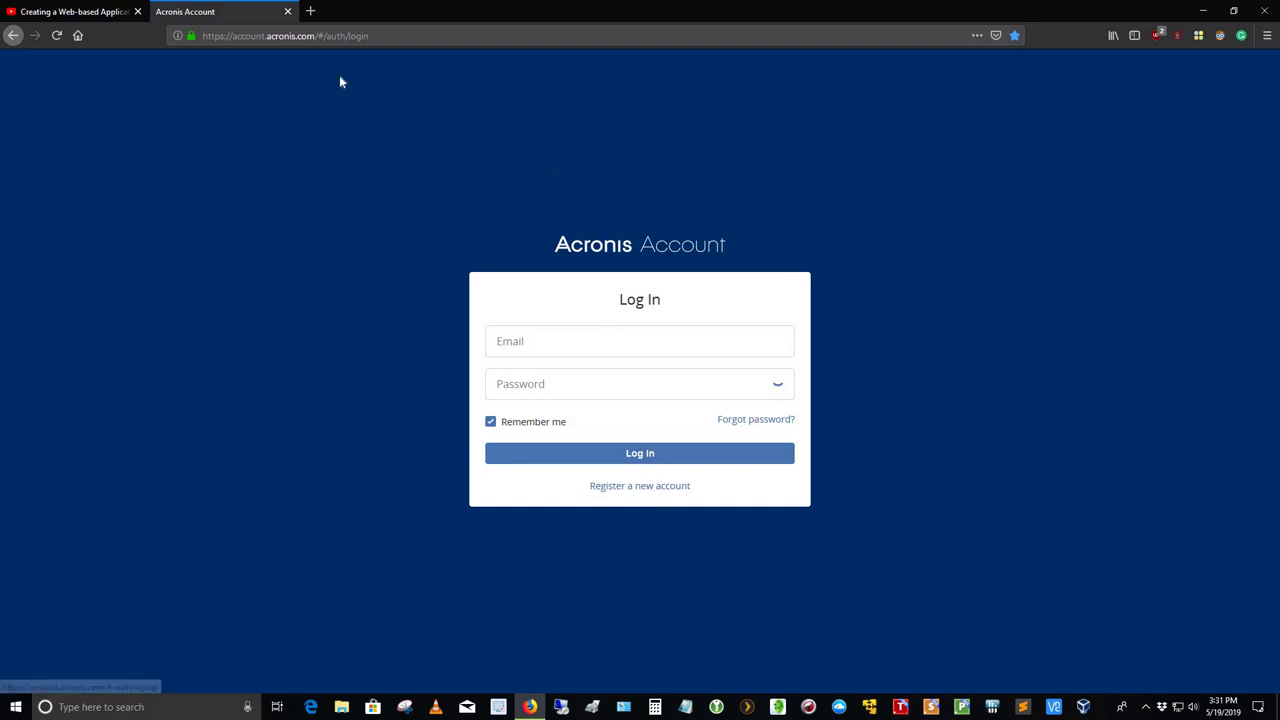
click(288, 12)
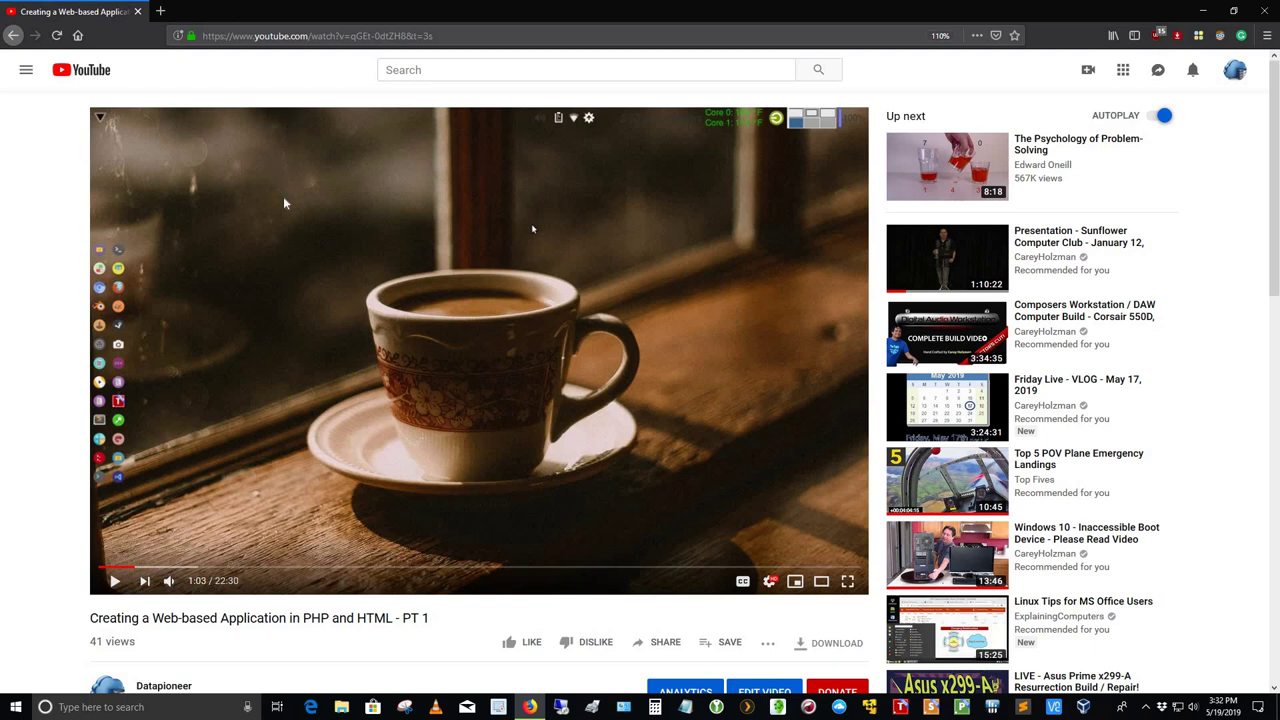